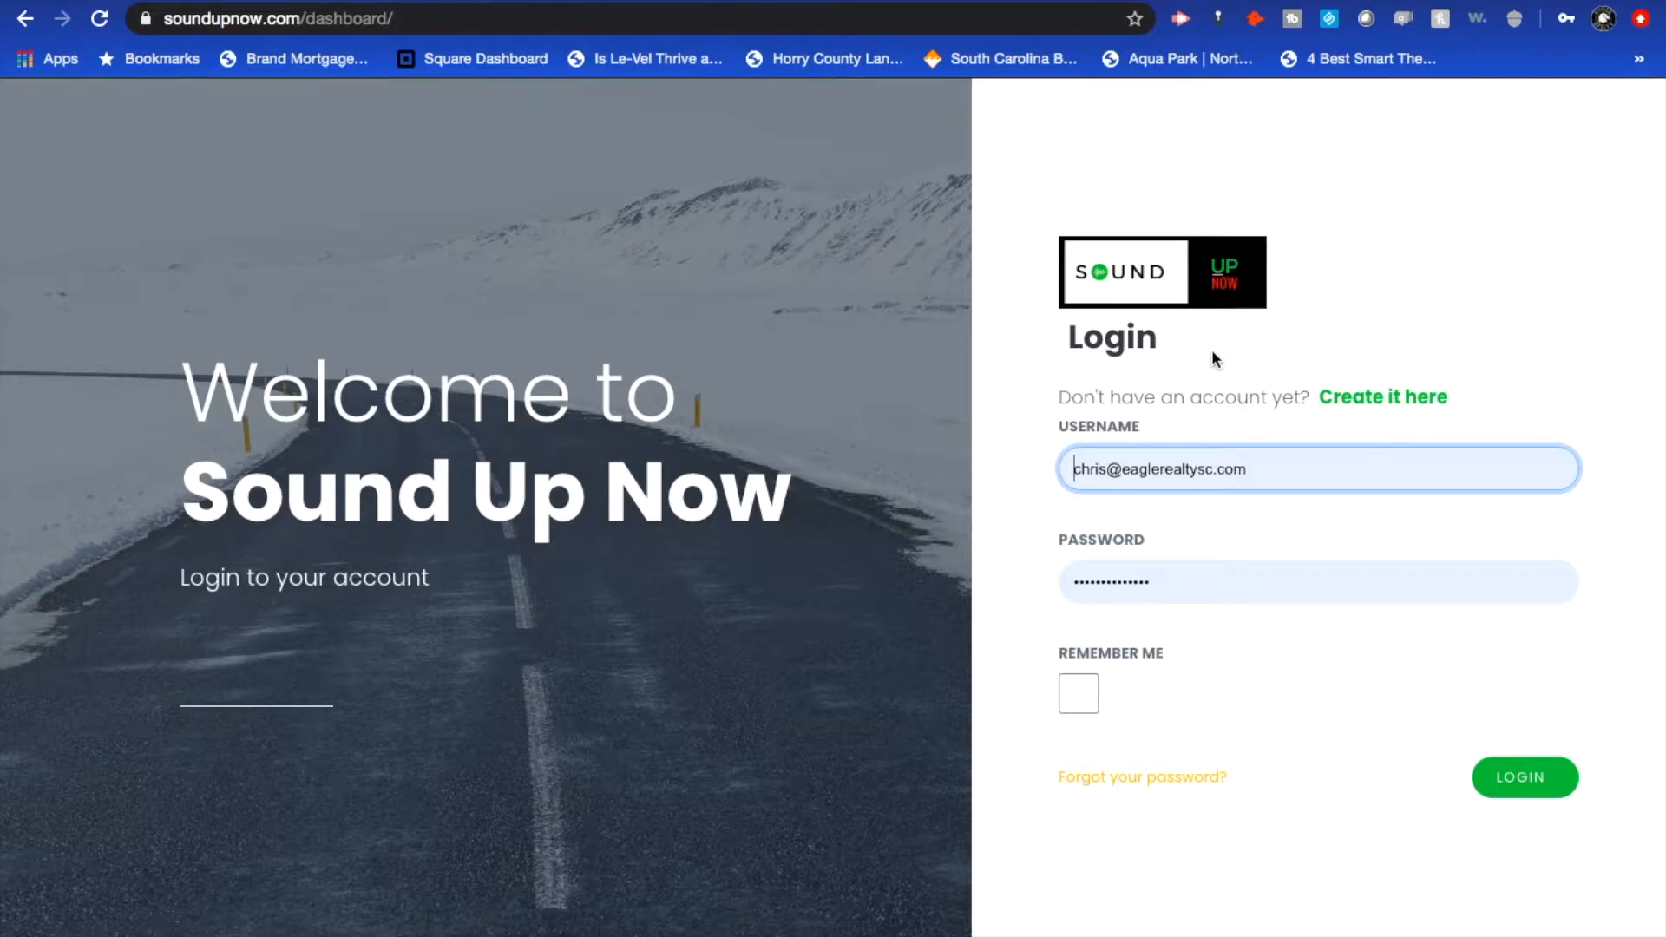
- Log in with the prefilled account credentials and open the form for uploading an episode
click(1524, 780)
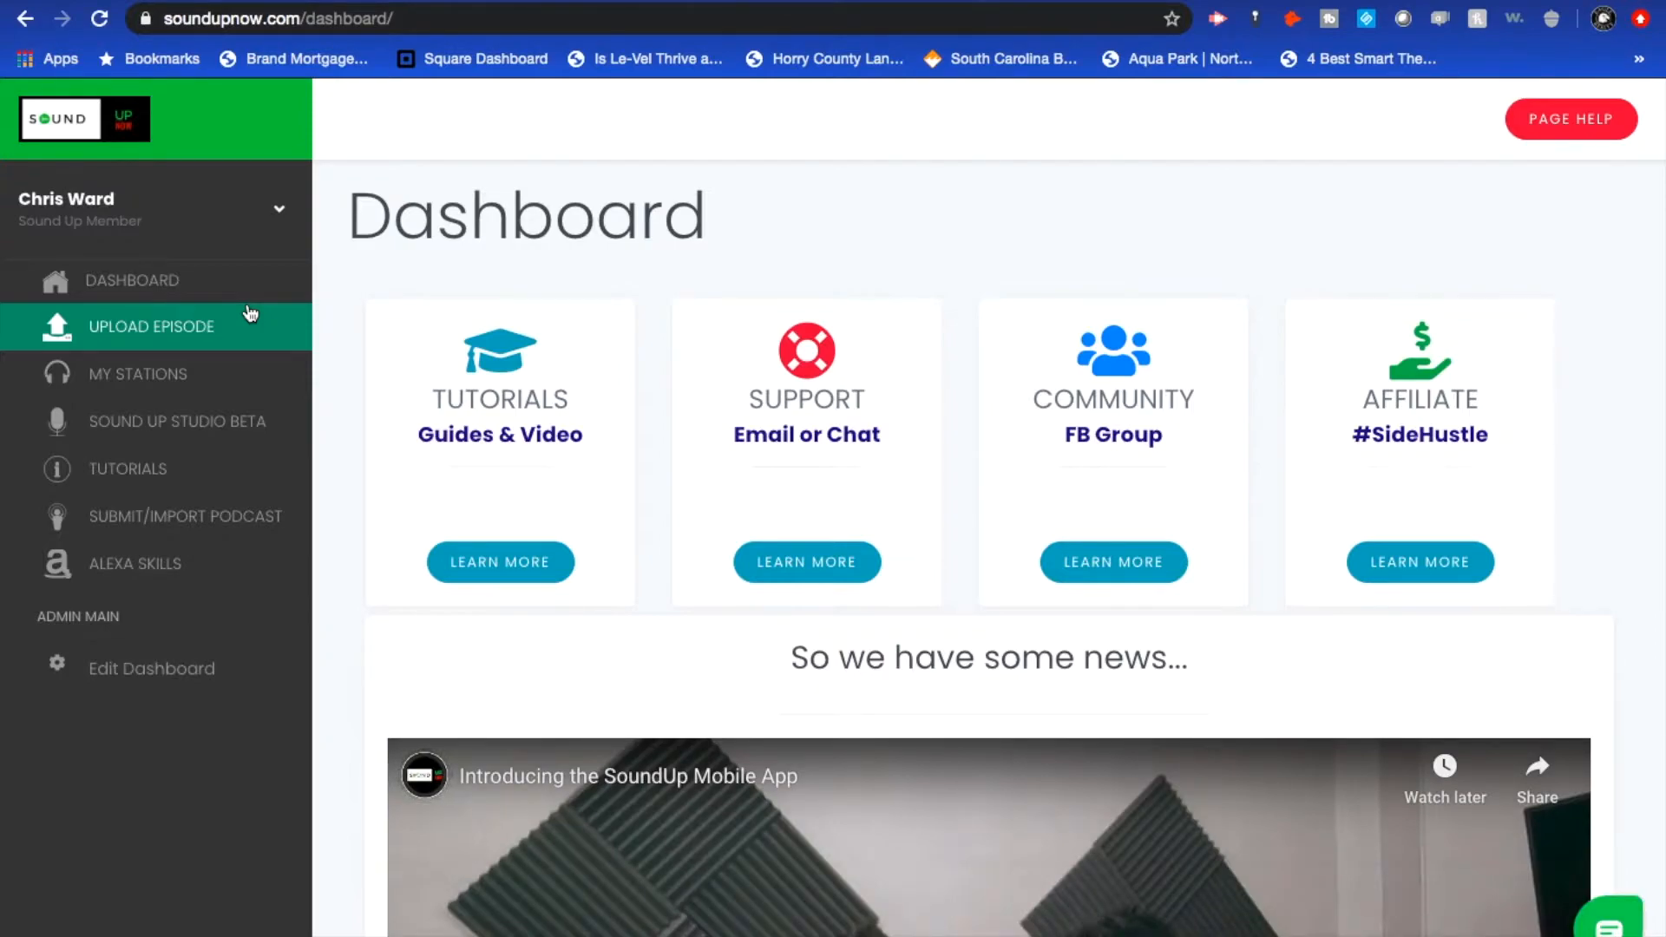
click(195, 340)
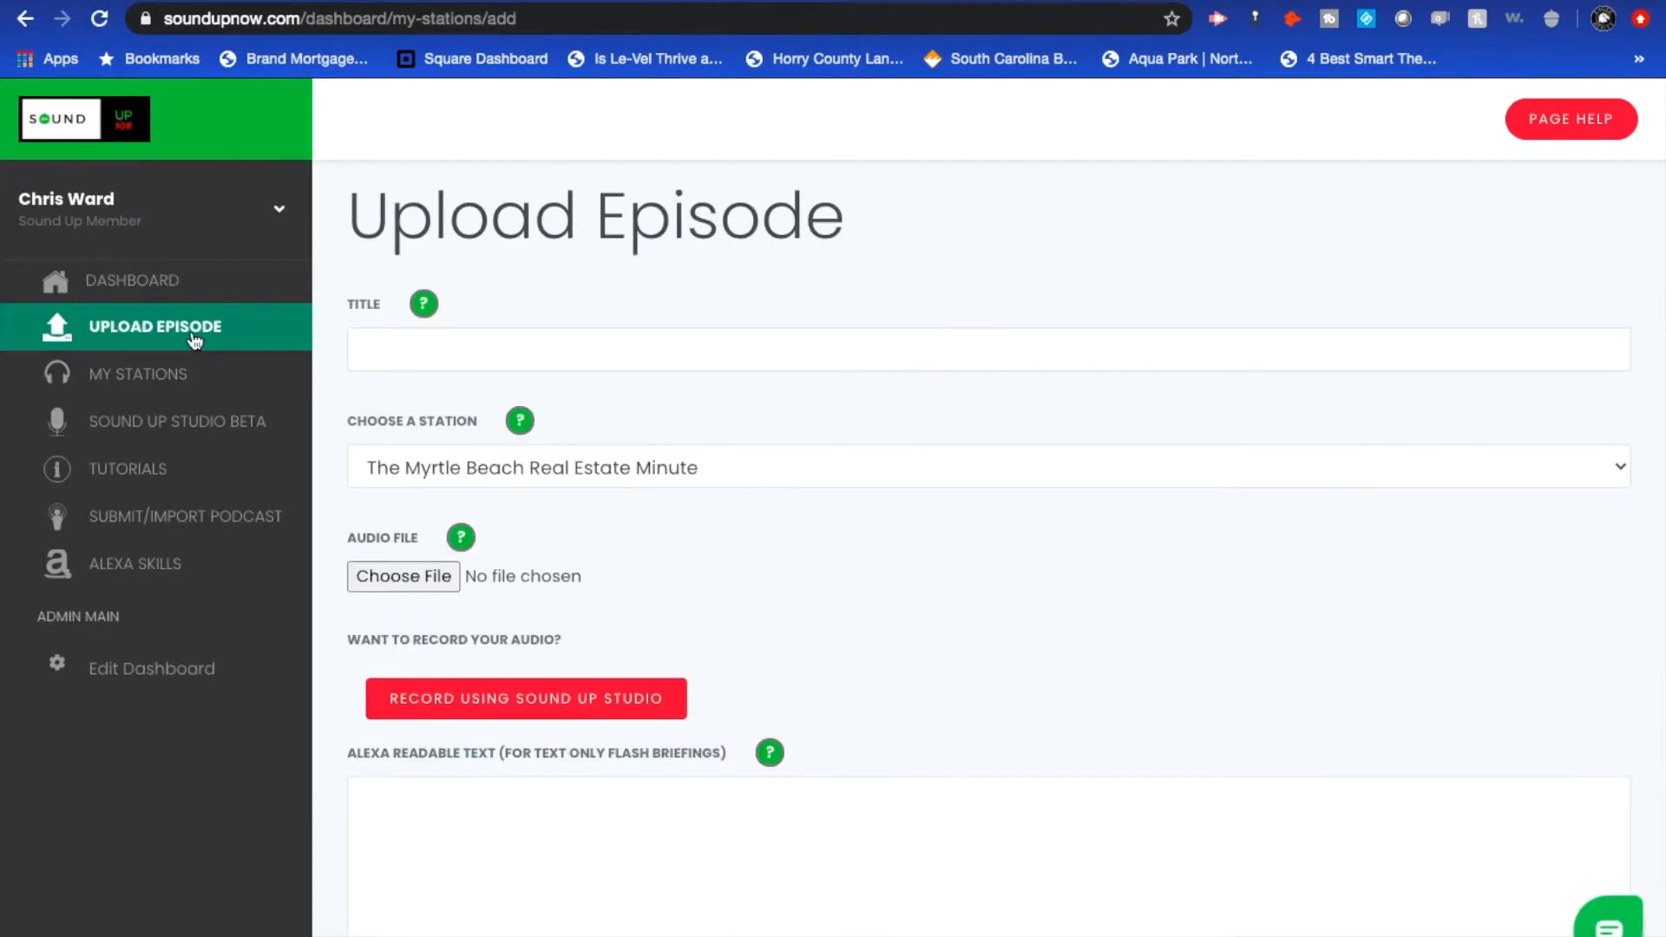
- Title the episode "The Myrtle Beach Real Estate Minute - EP 142 7/28/20" and choose The Myrtle Beach Real Estate Minute as its station
click(453, 336)
text(The Myrtle Beach Real Estate Minute - EP 142  7/28/20)
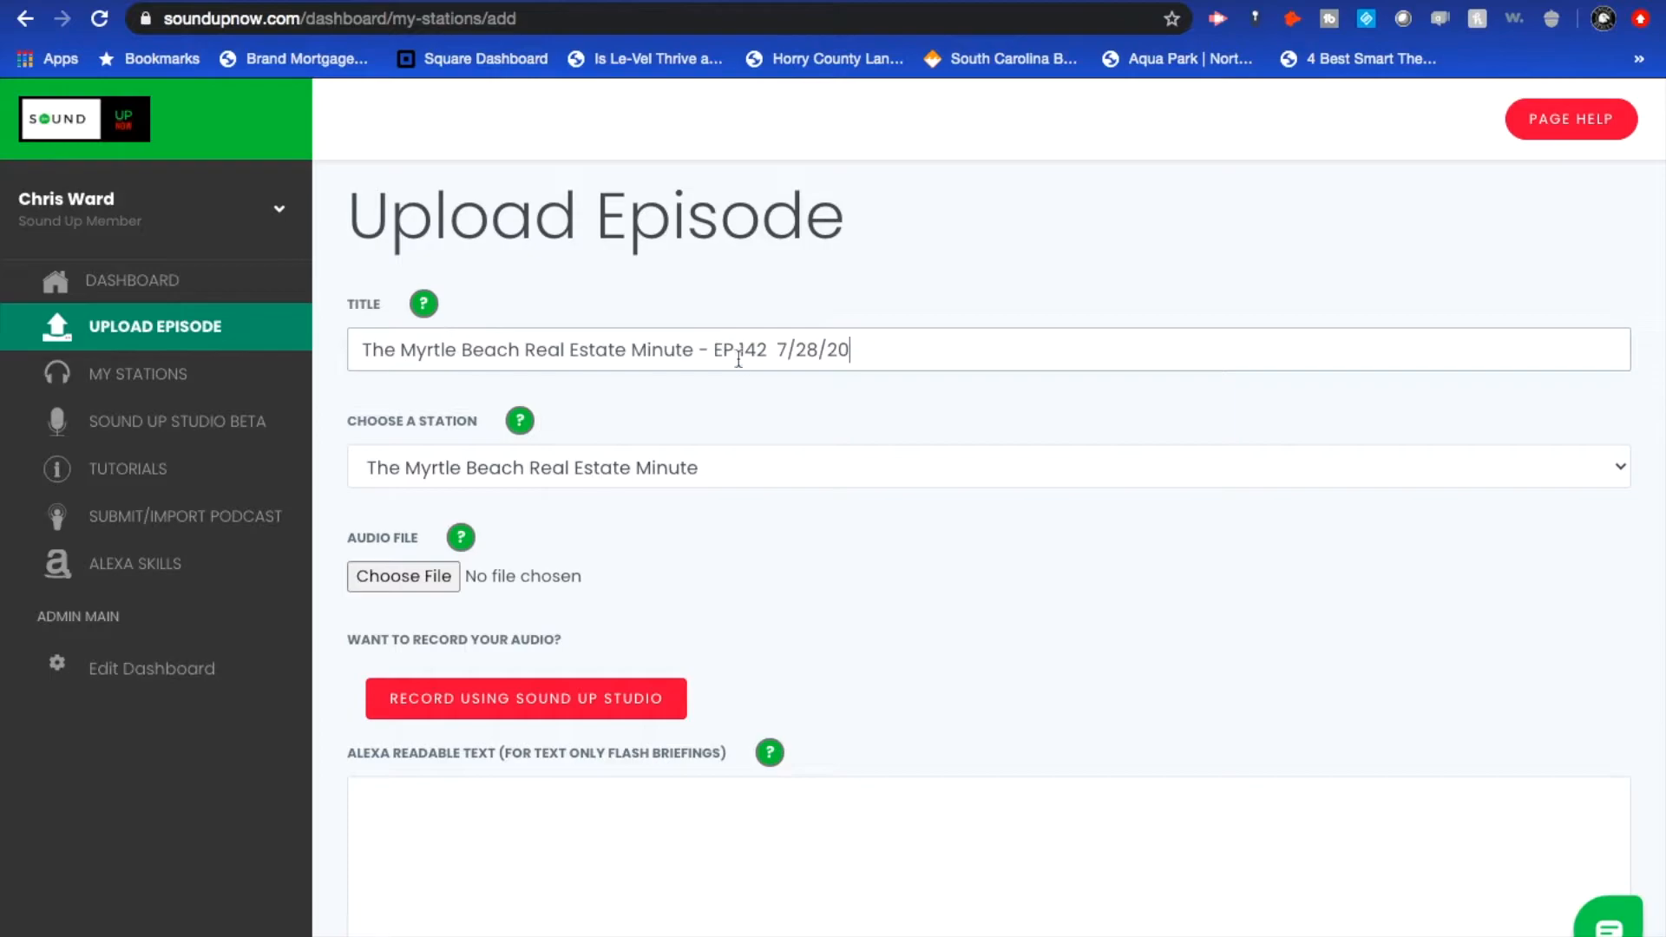
scroll(897, 509, down, 1)
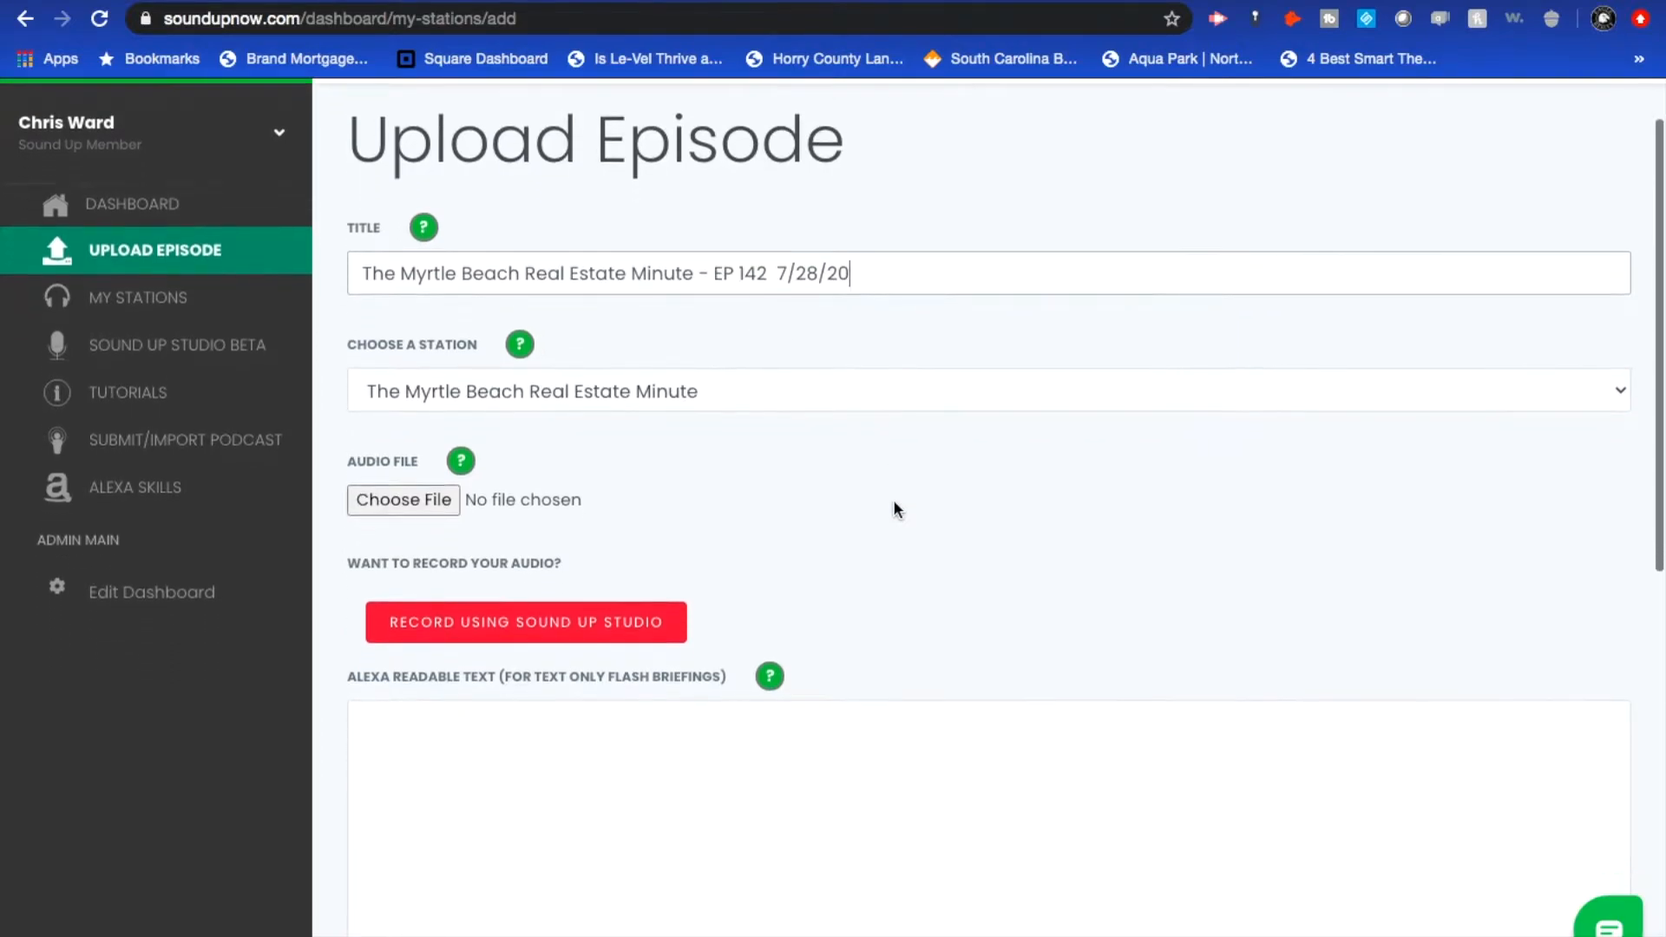
click(750, 400)
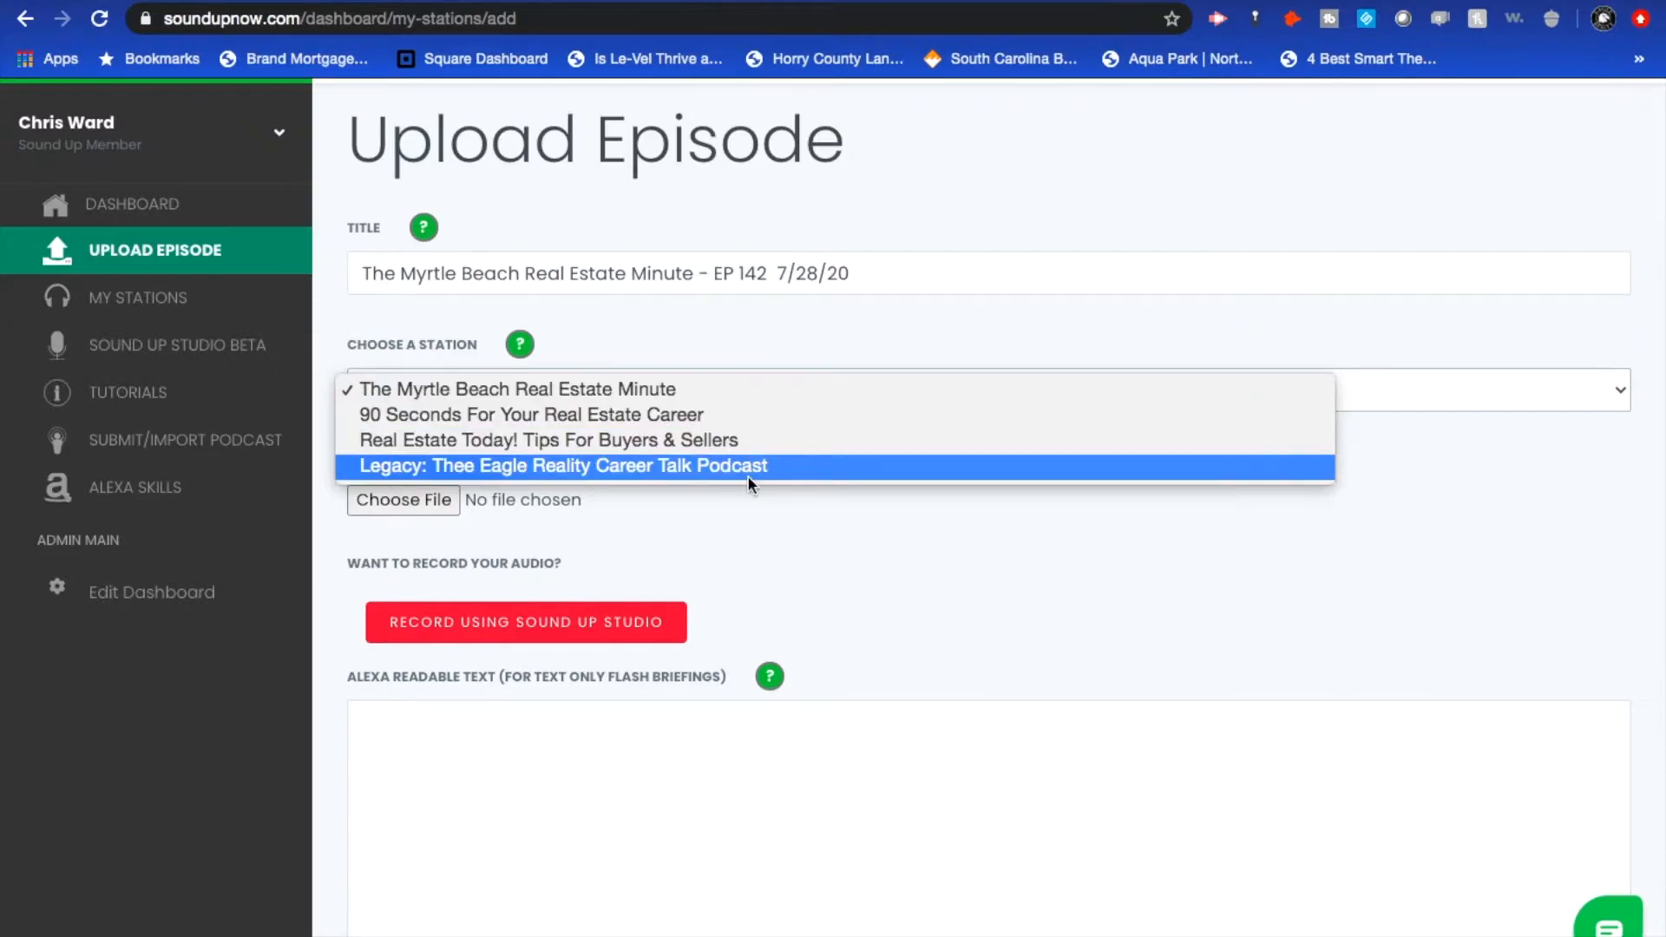
click(687, 393)
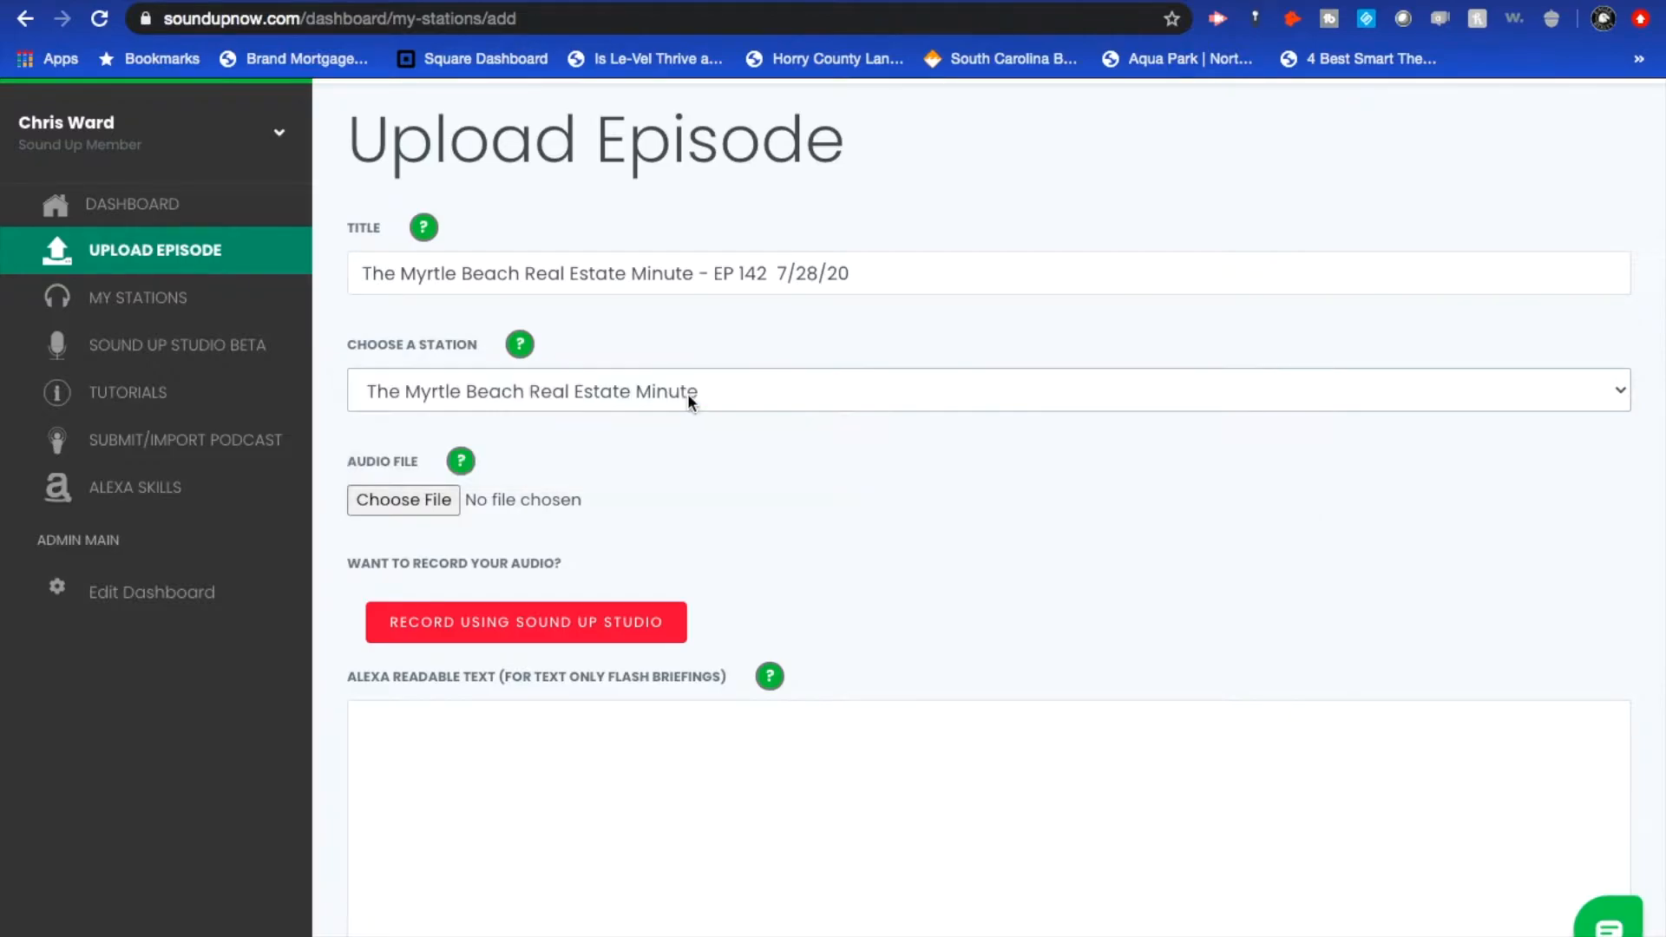
- Attach the Myrtle Beach Real Estate Minute MP3 dated 7/28/20 from Downloads as the episode's audio file
scroll(721, 441, down, 1)
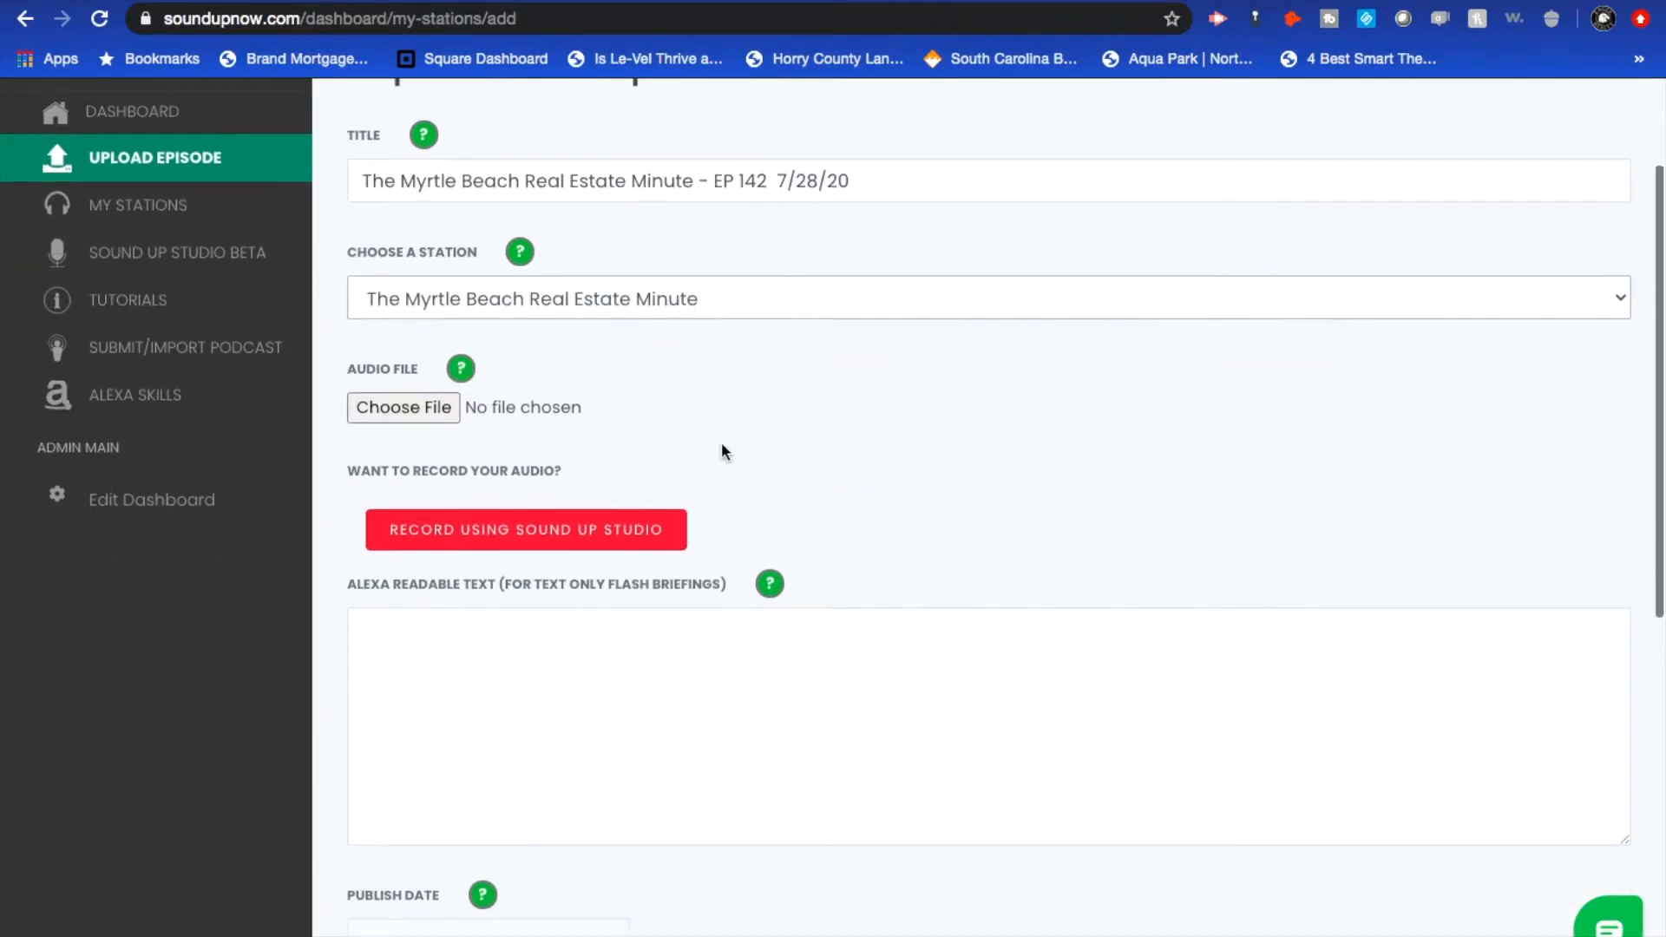
click(430, 407)
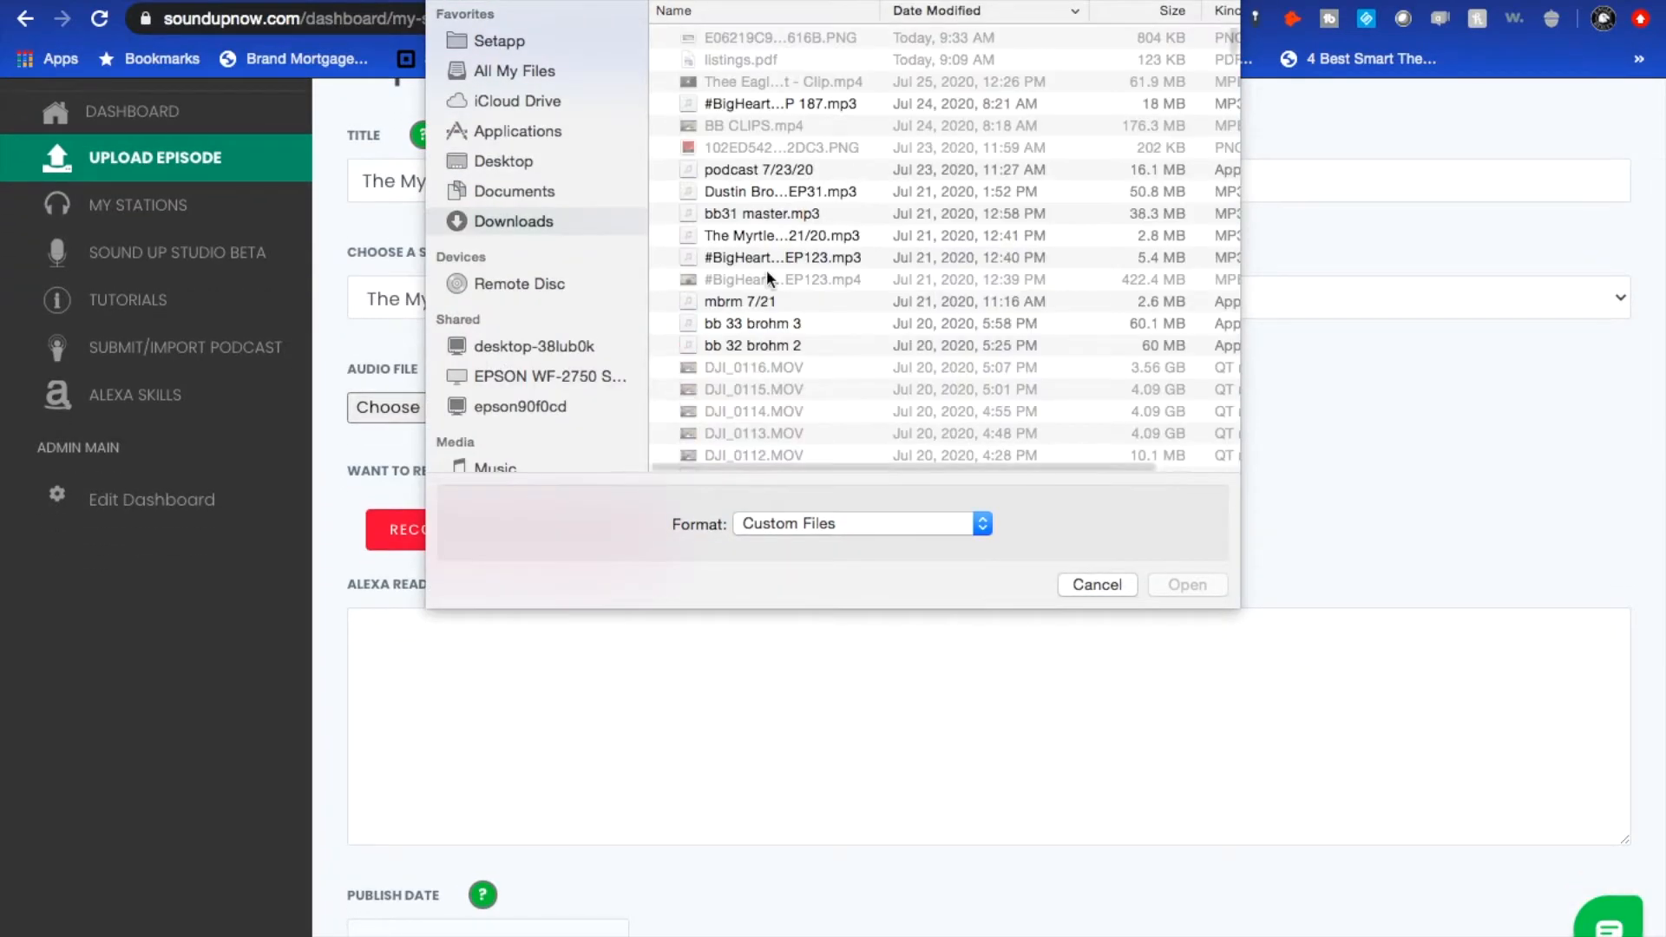
click(830, 38)
key(Return)
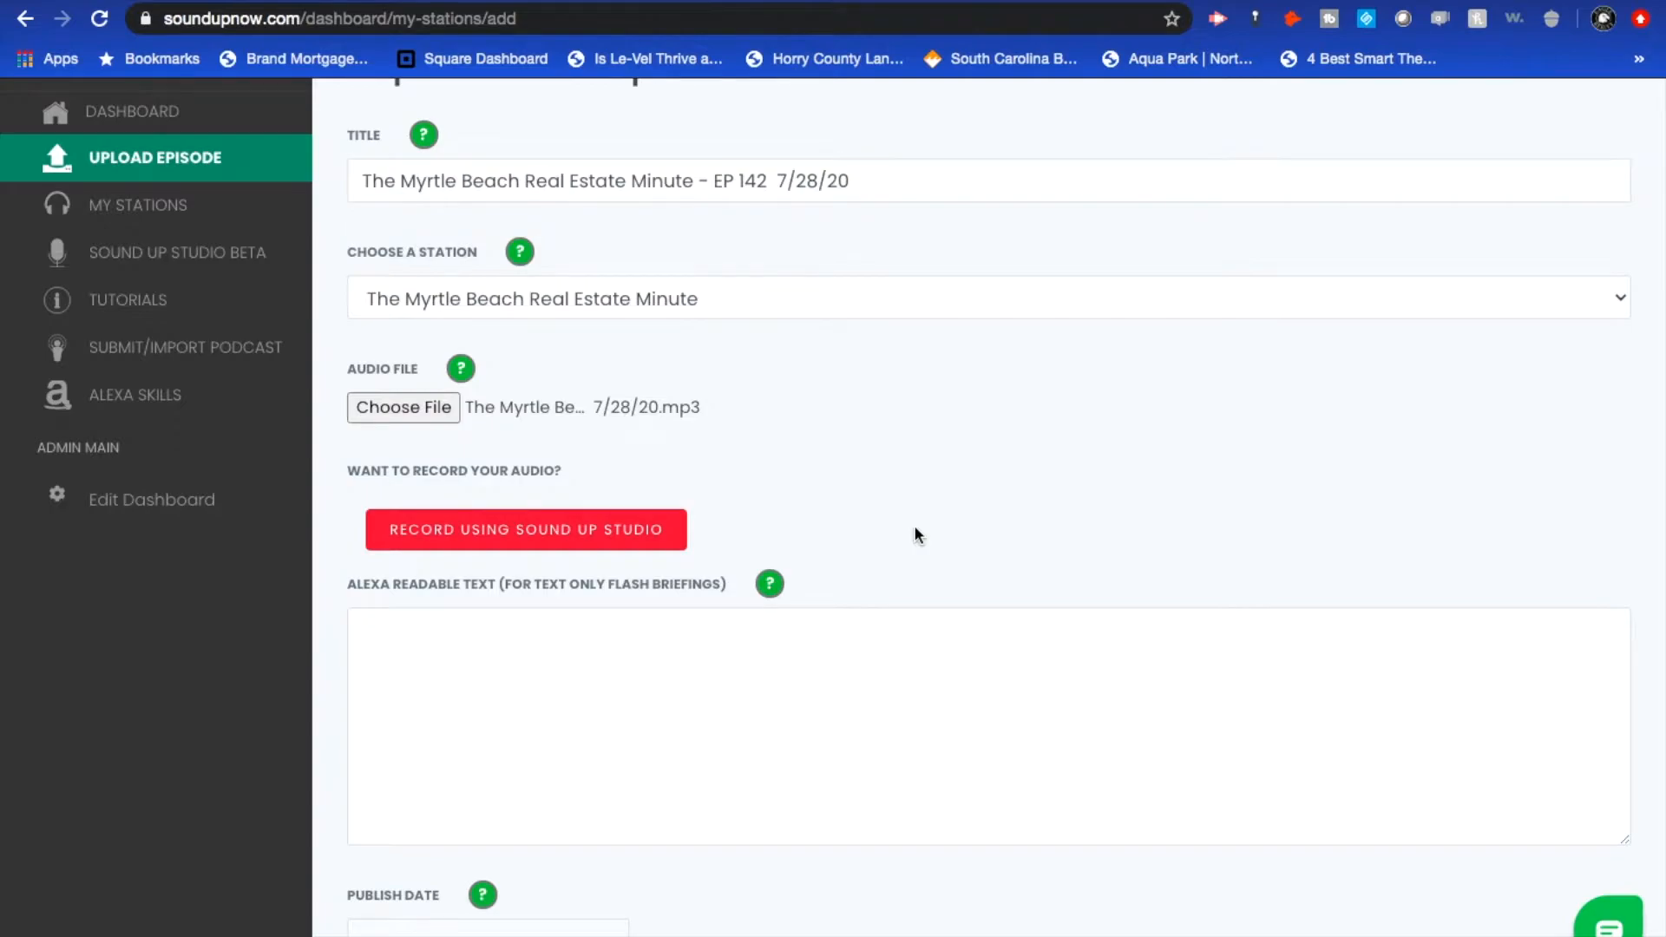
- Examine the form's audio file, studio recording and Alexa readable text options
scroll(913, 521, down, 1)
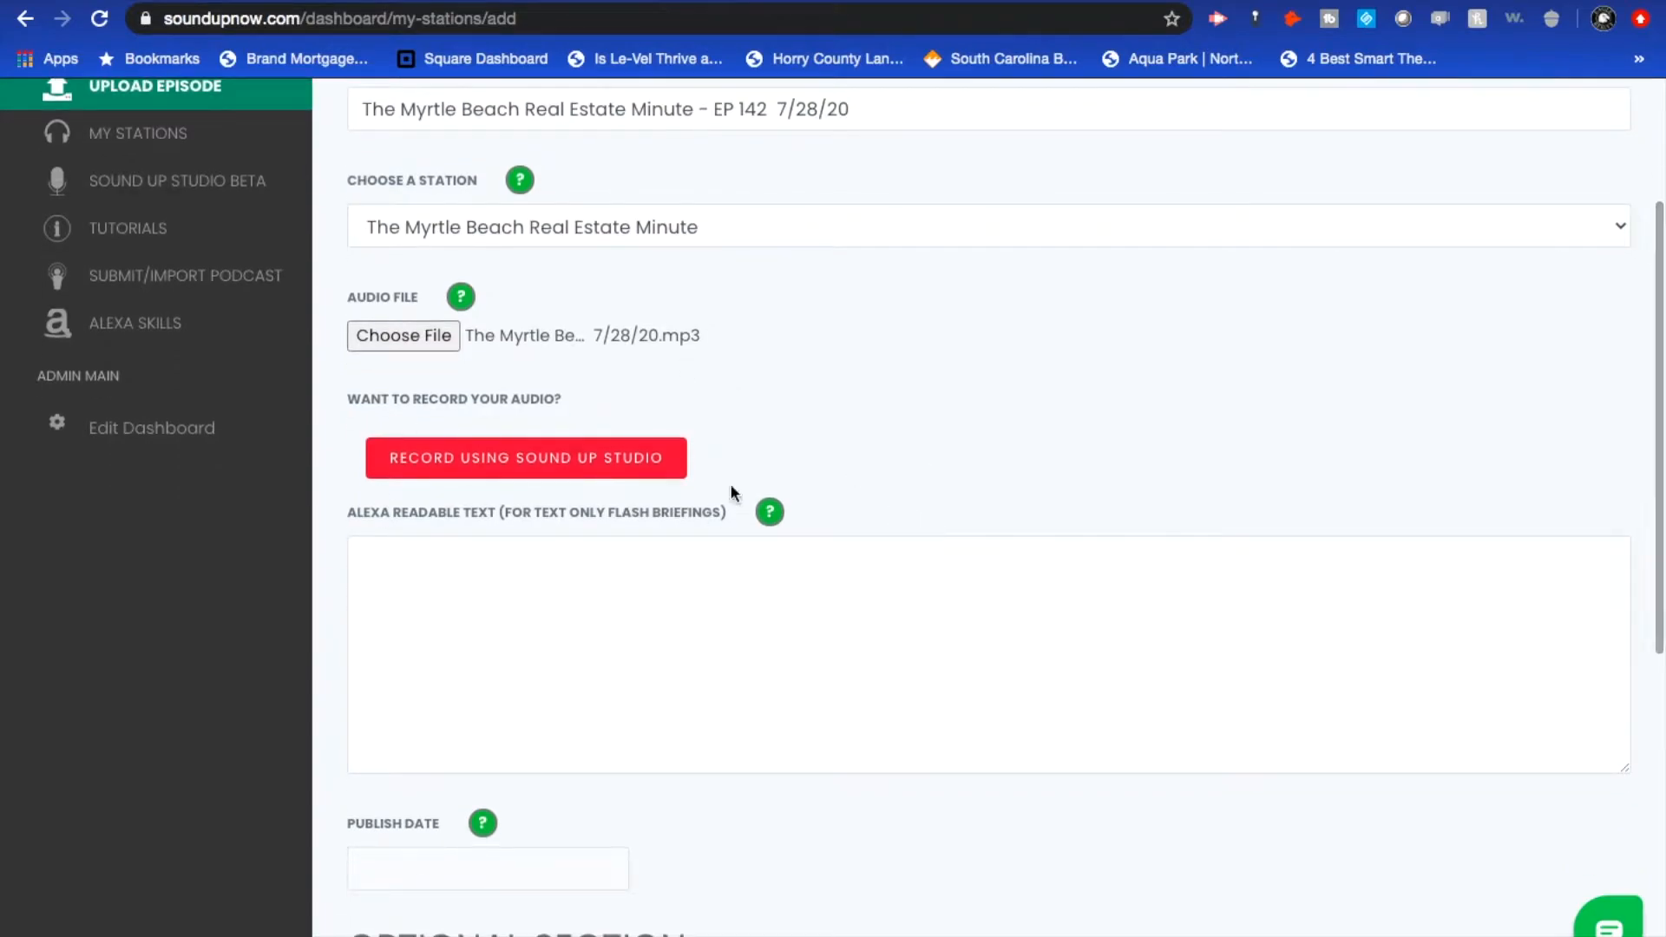
scroll(1040, 425, down, 2)
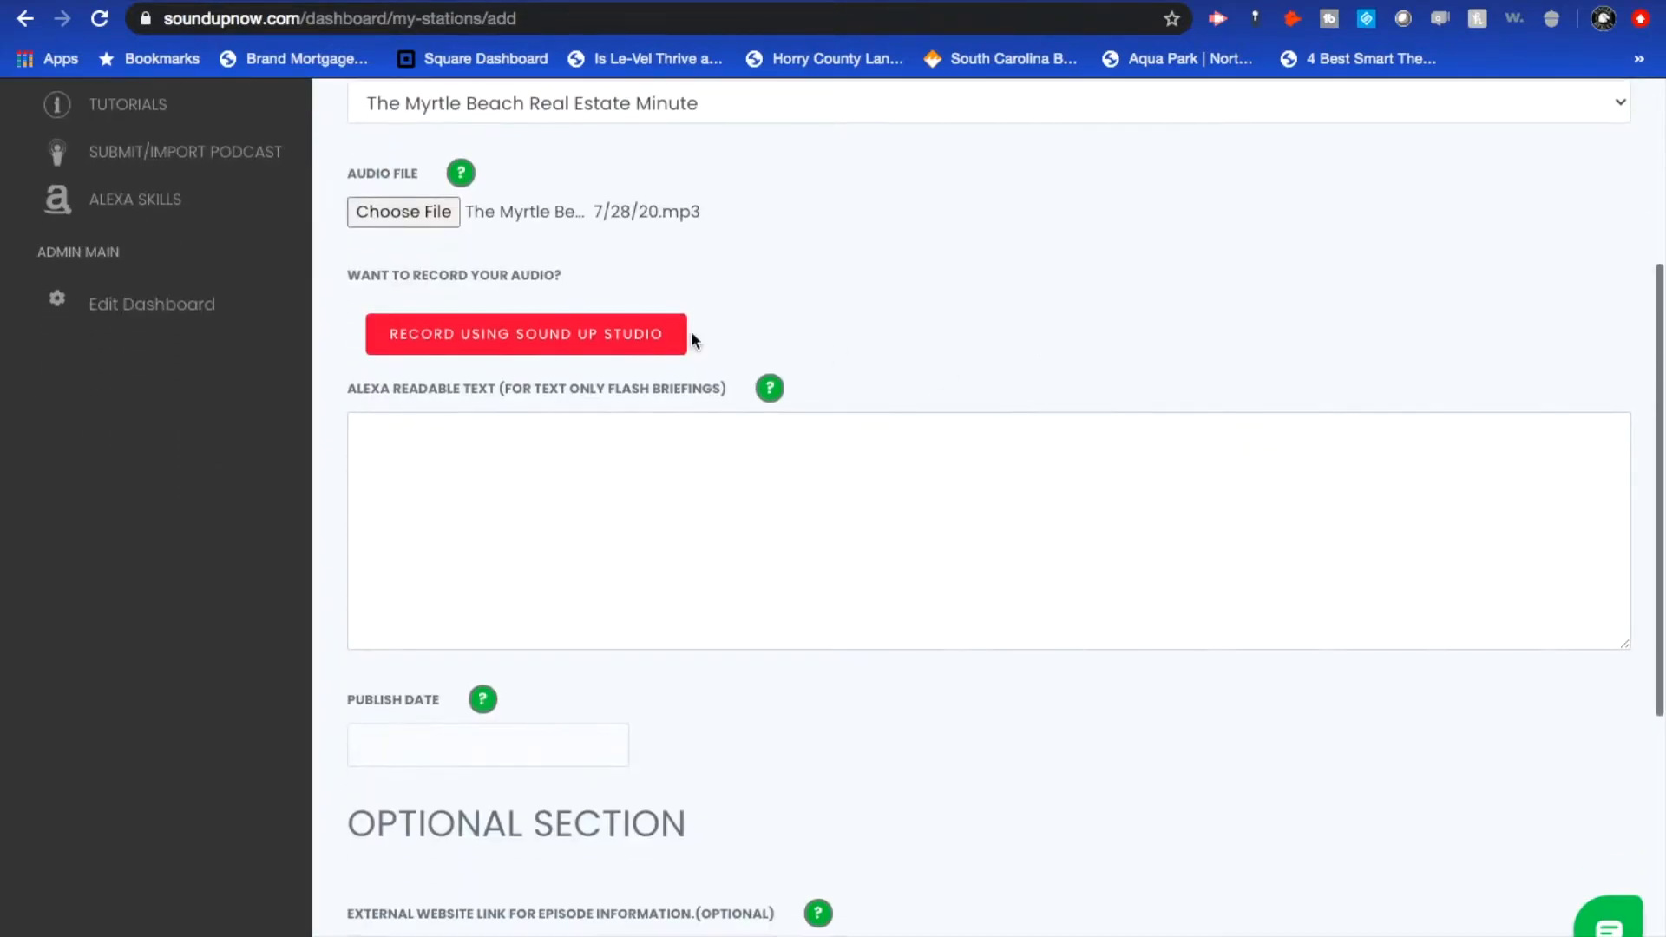
click(742, 573)
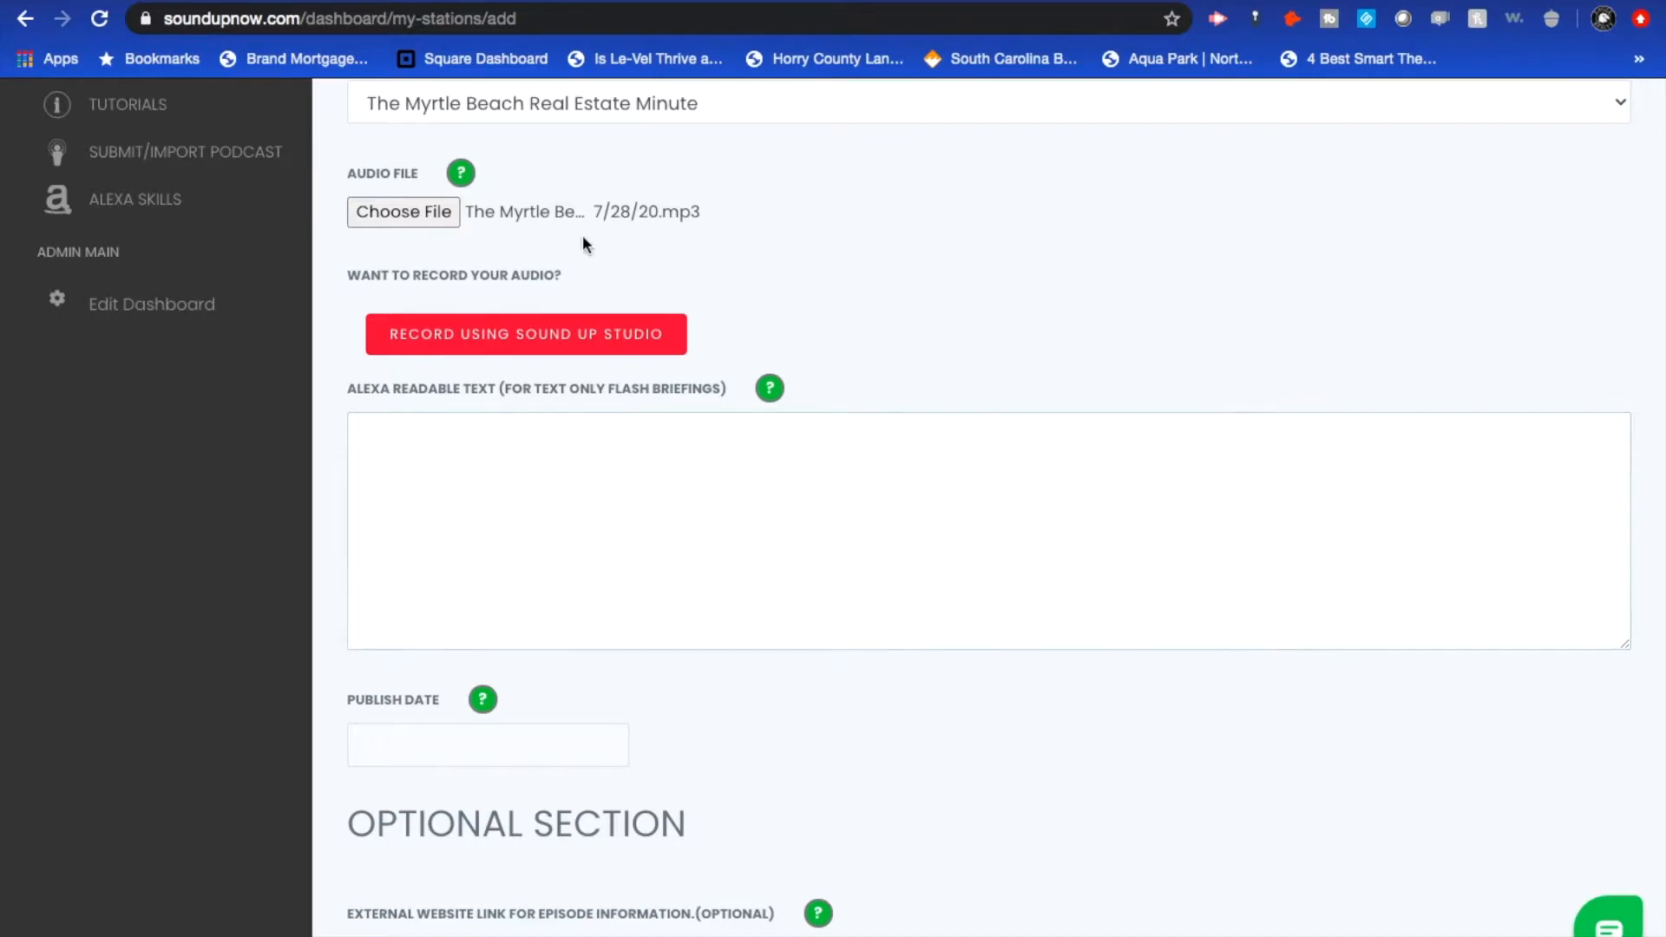
scroll(830, 338, up, 1)
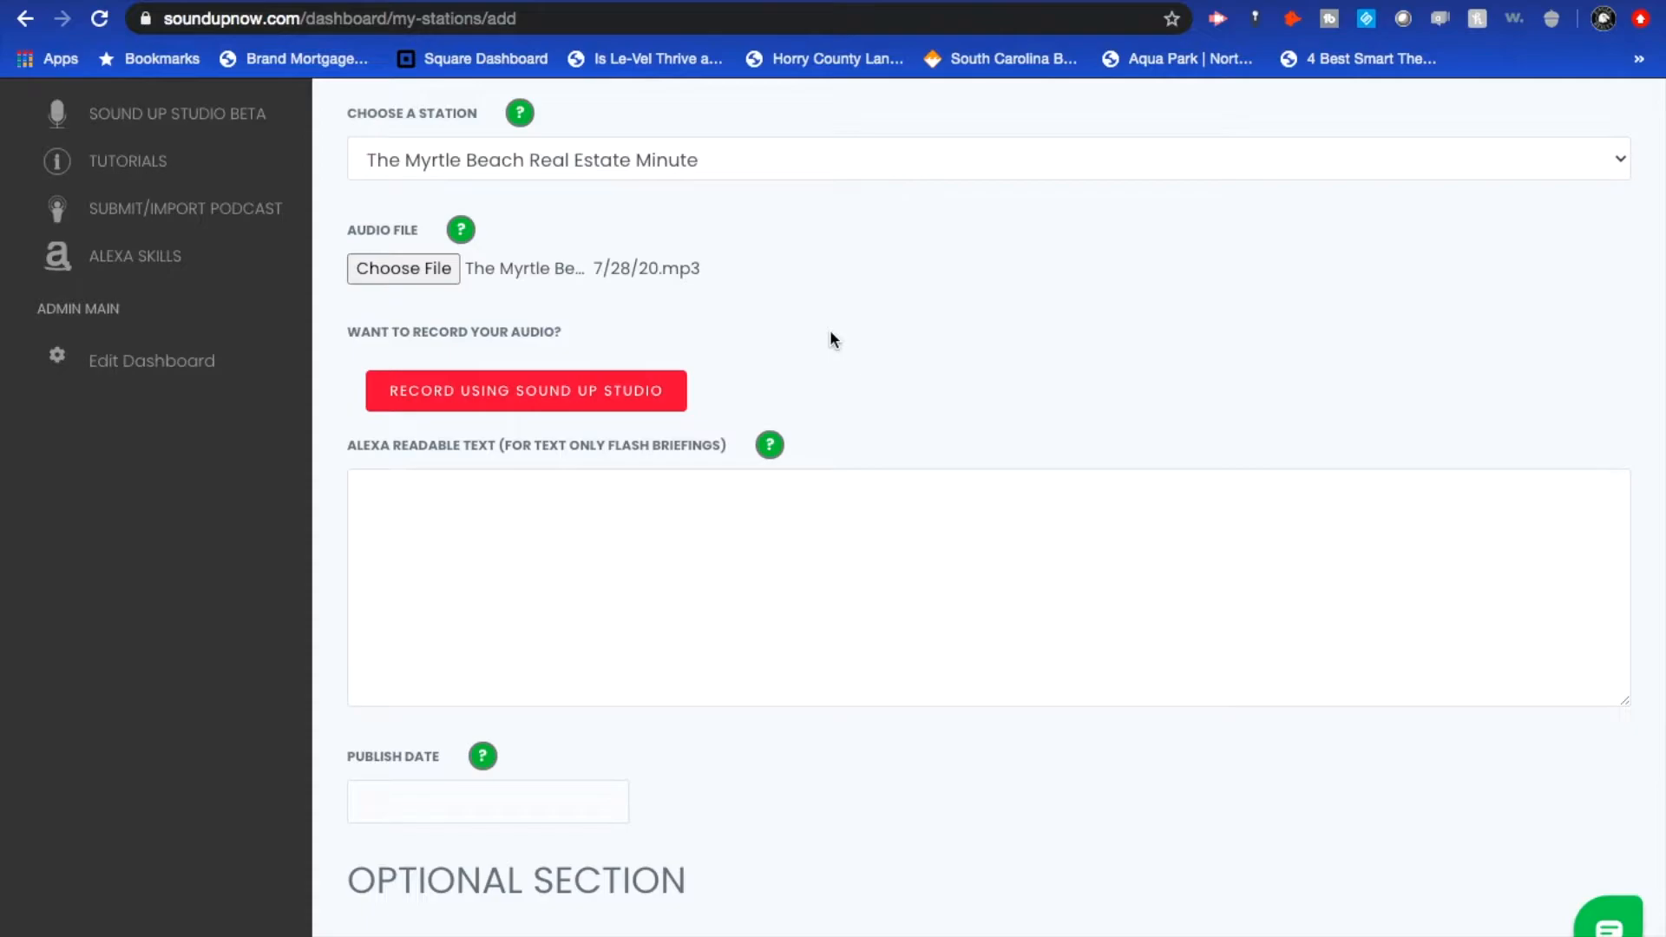
scroll(830, 339, up, 2)
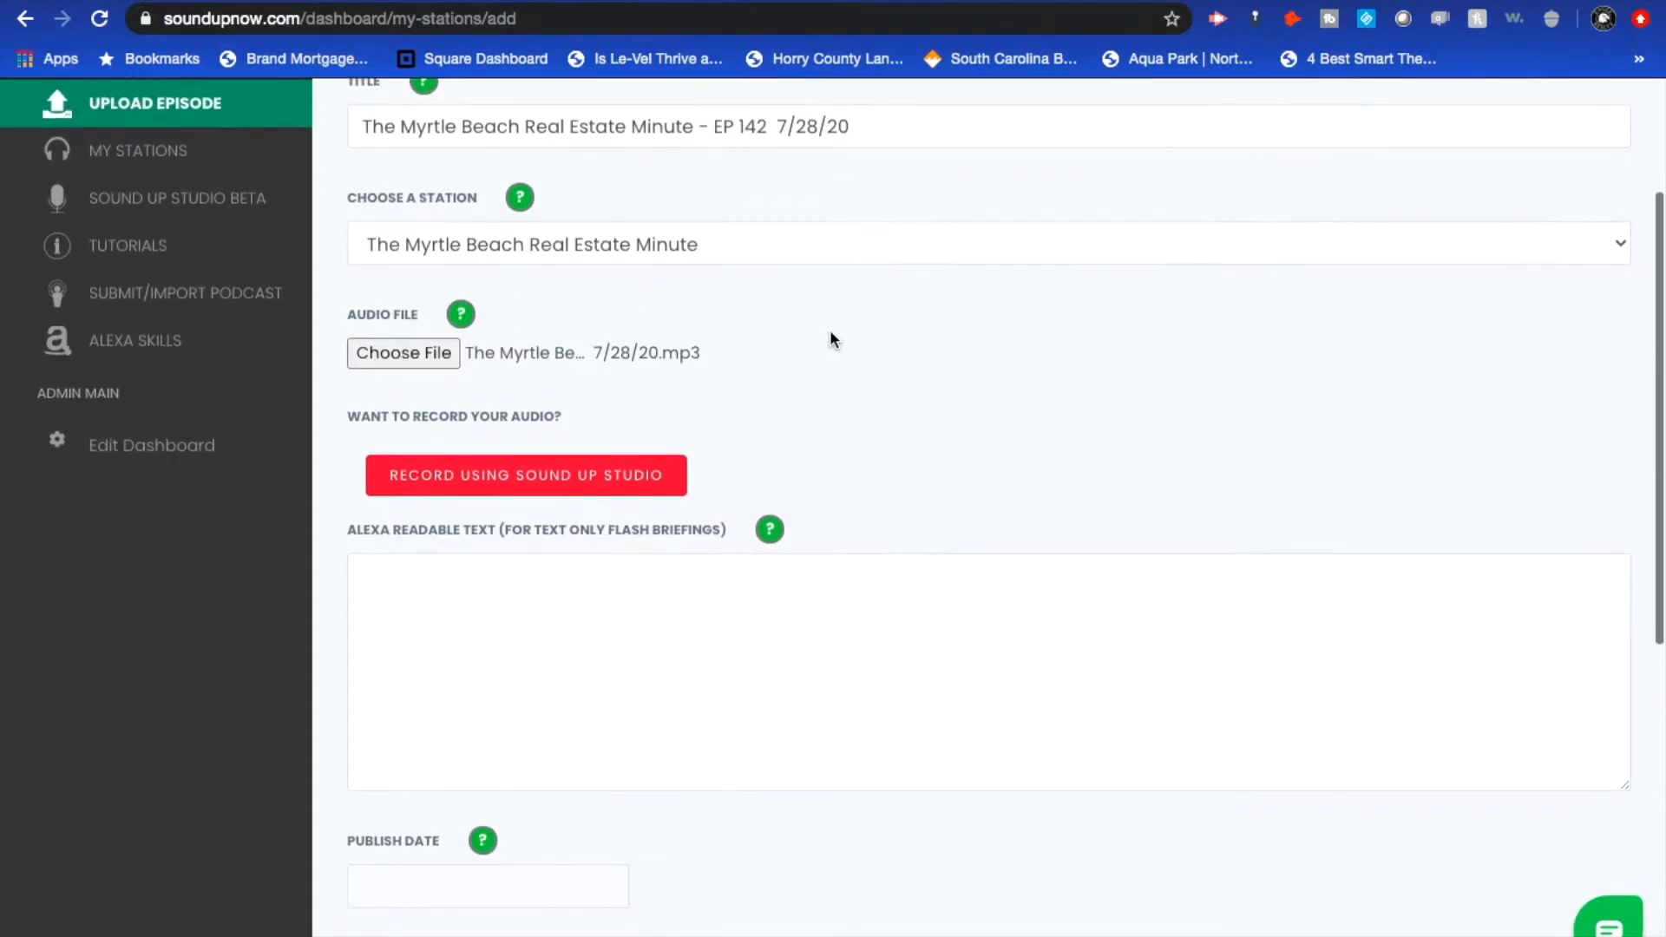
scroll(859, 434, down, 1)
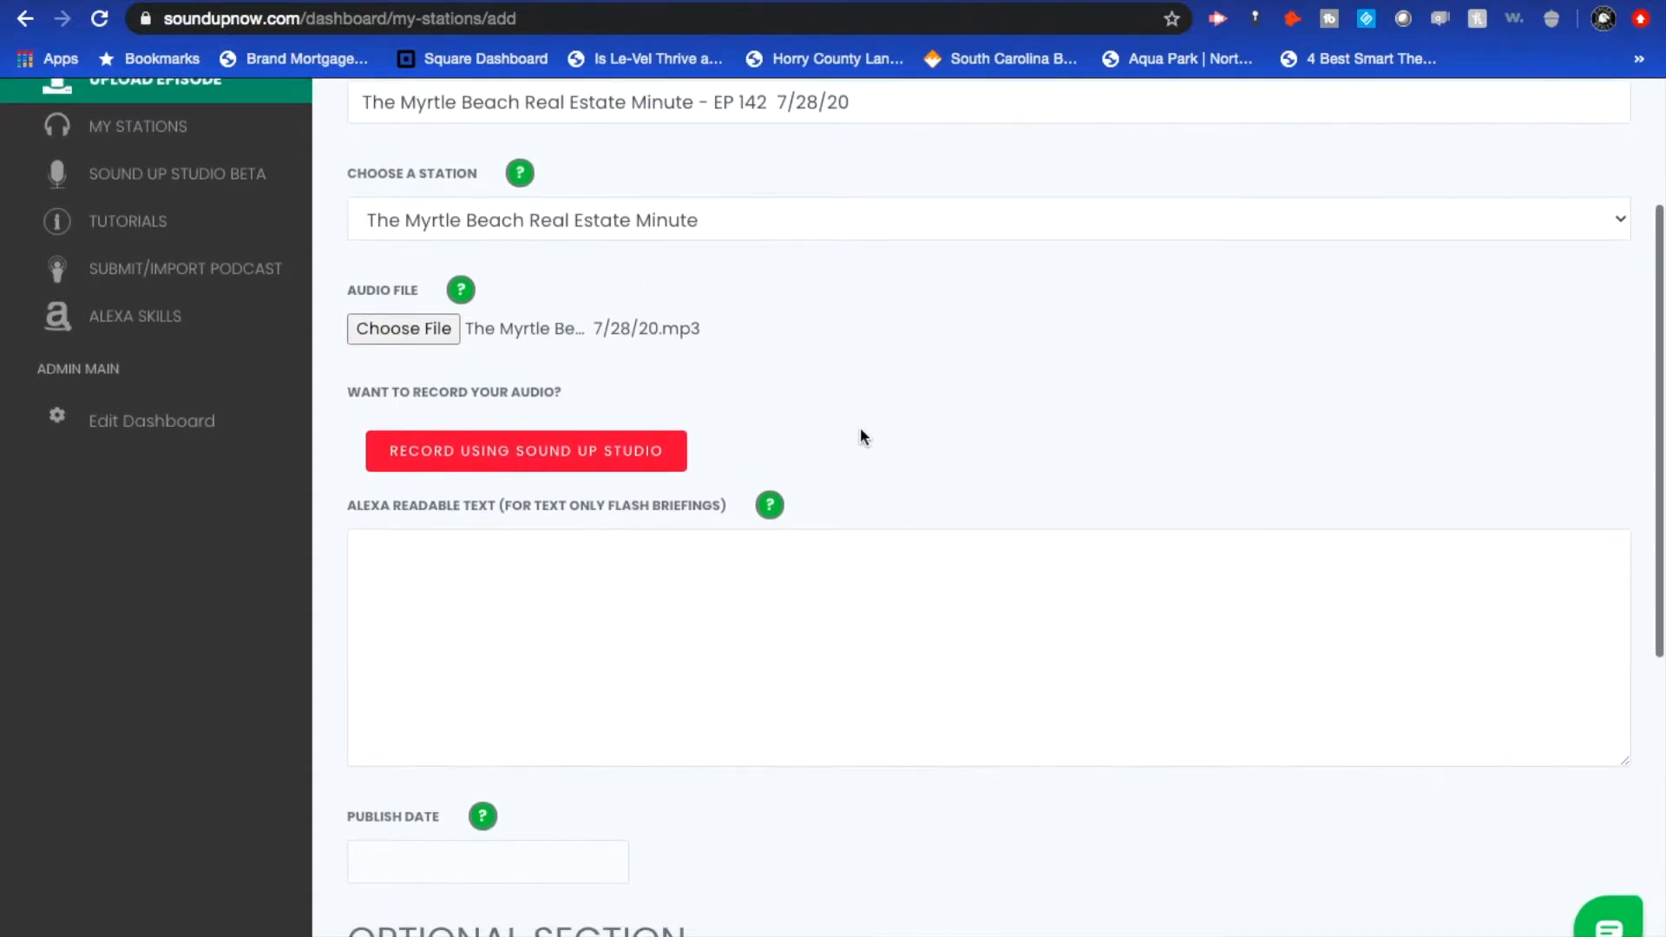
scroll(850, 443, down, 2)
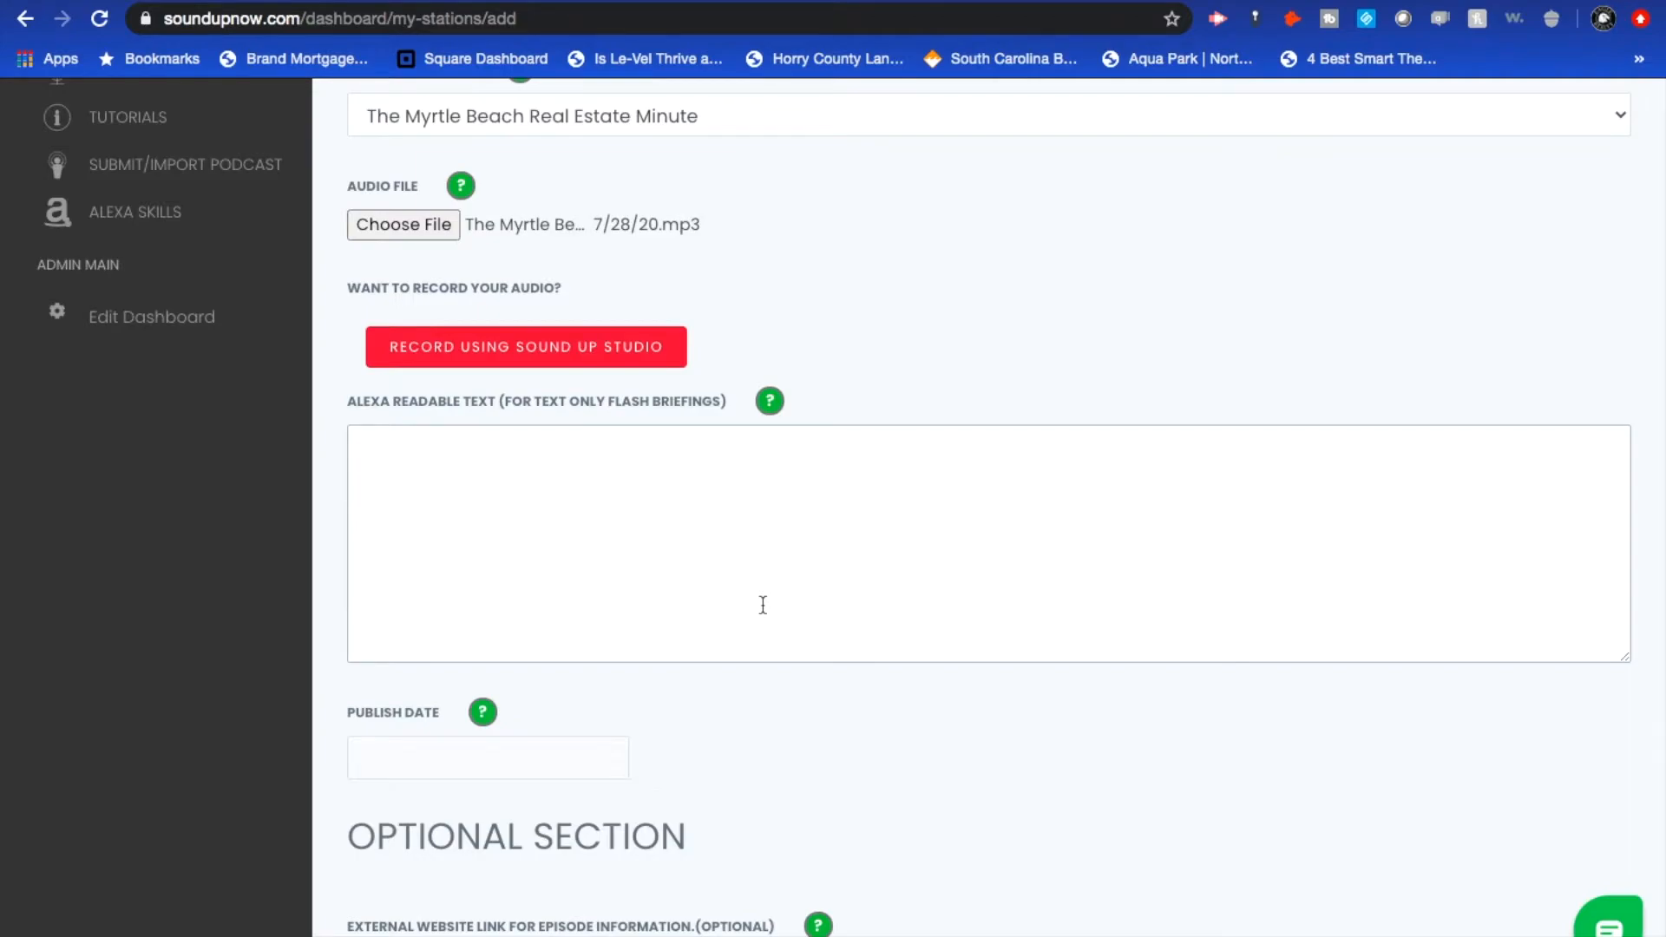
scroll(763, 605, down, 2)
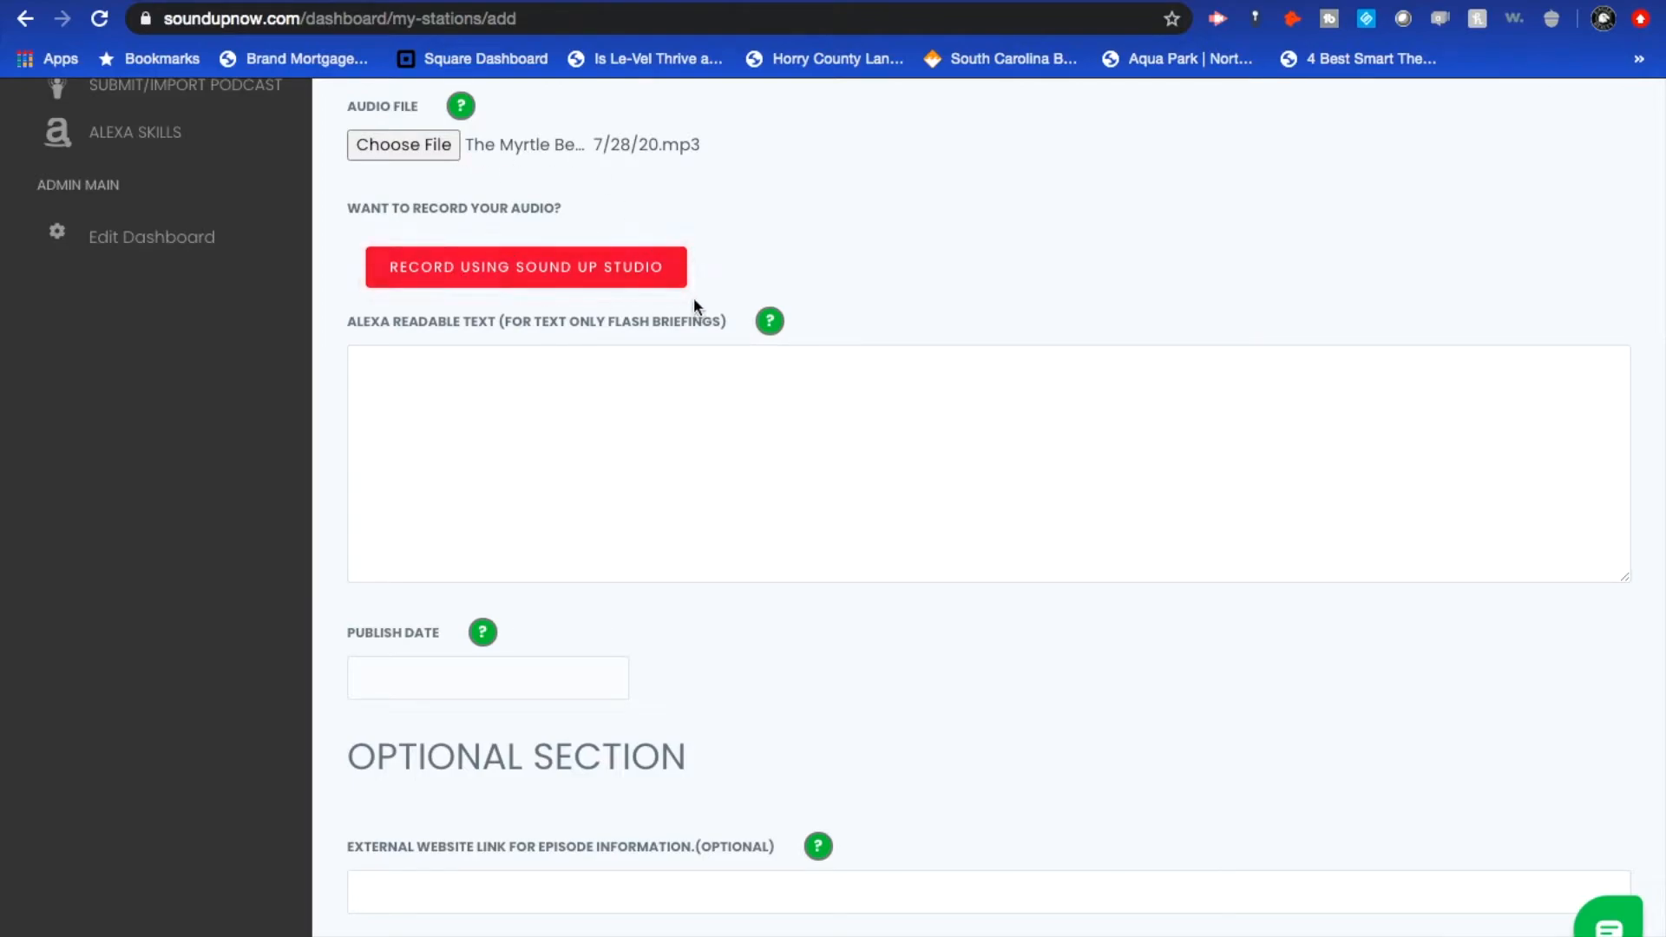
click(552, 495)
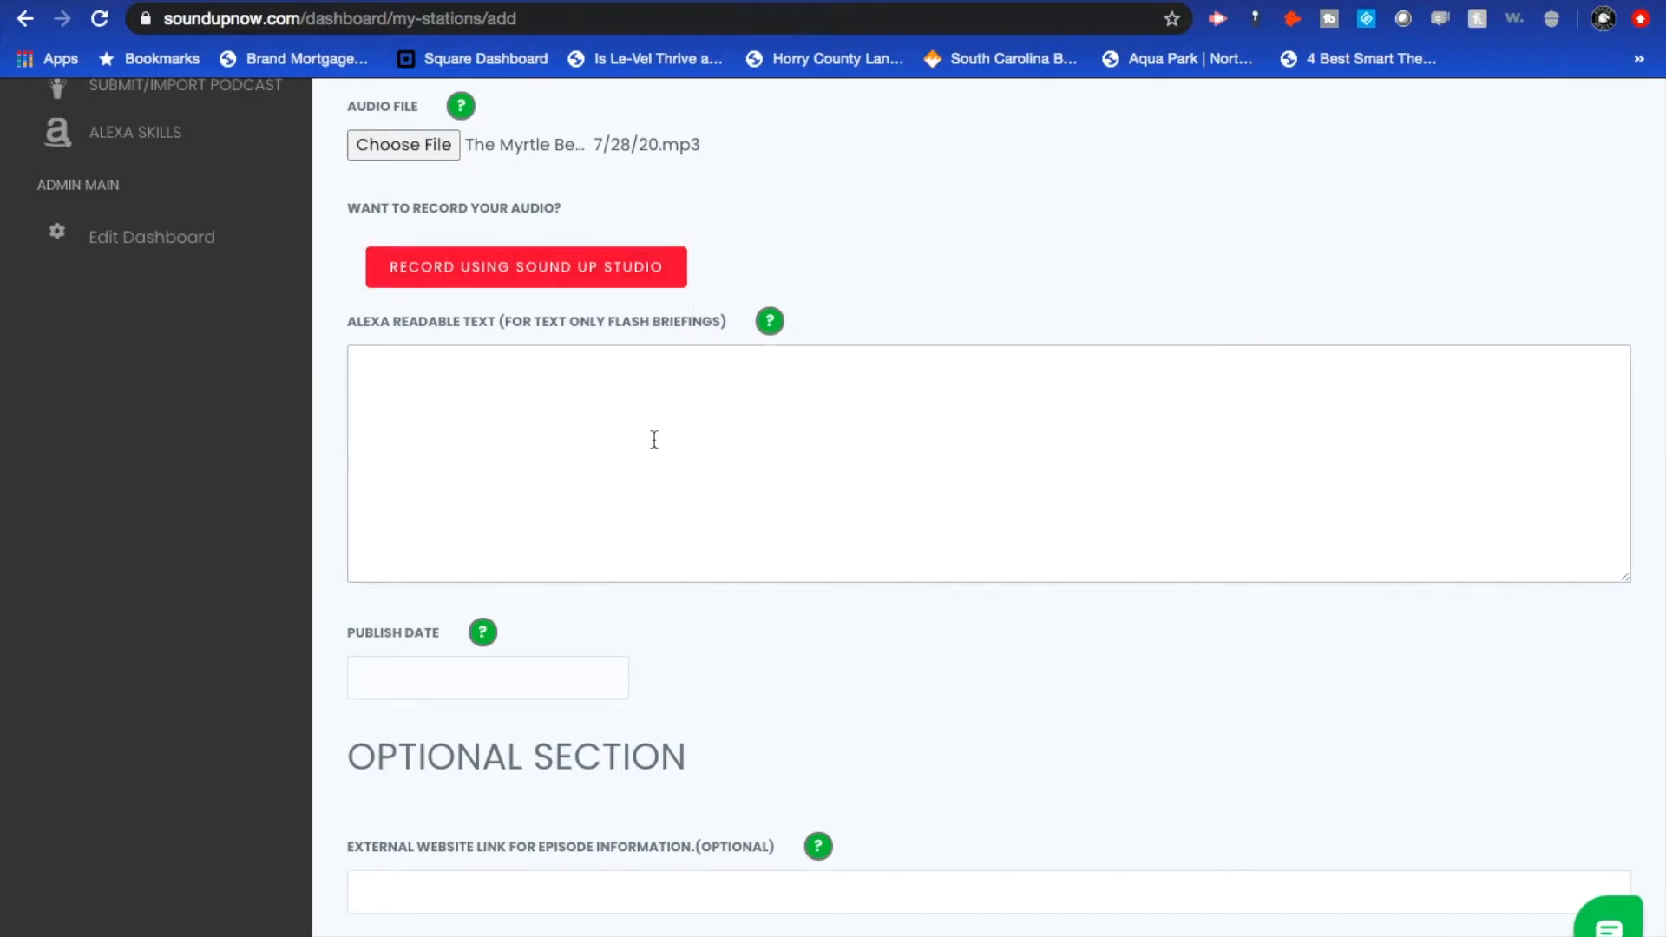
- Set the episode's publish date to 07/28/2020
scroll(839, 459, down, 2)
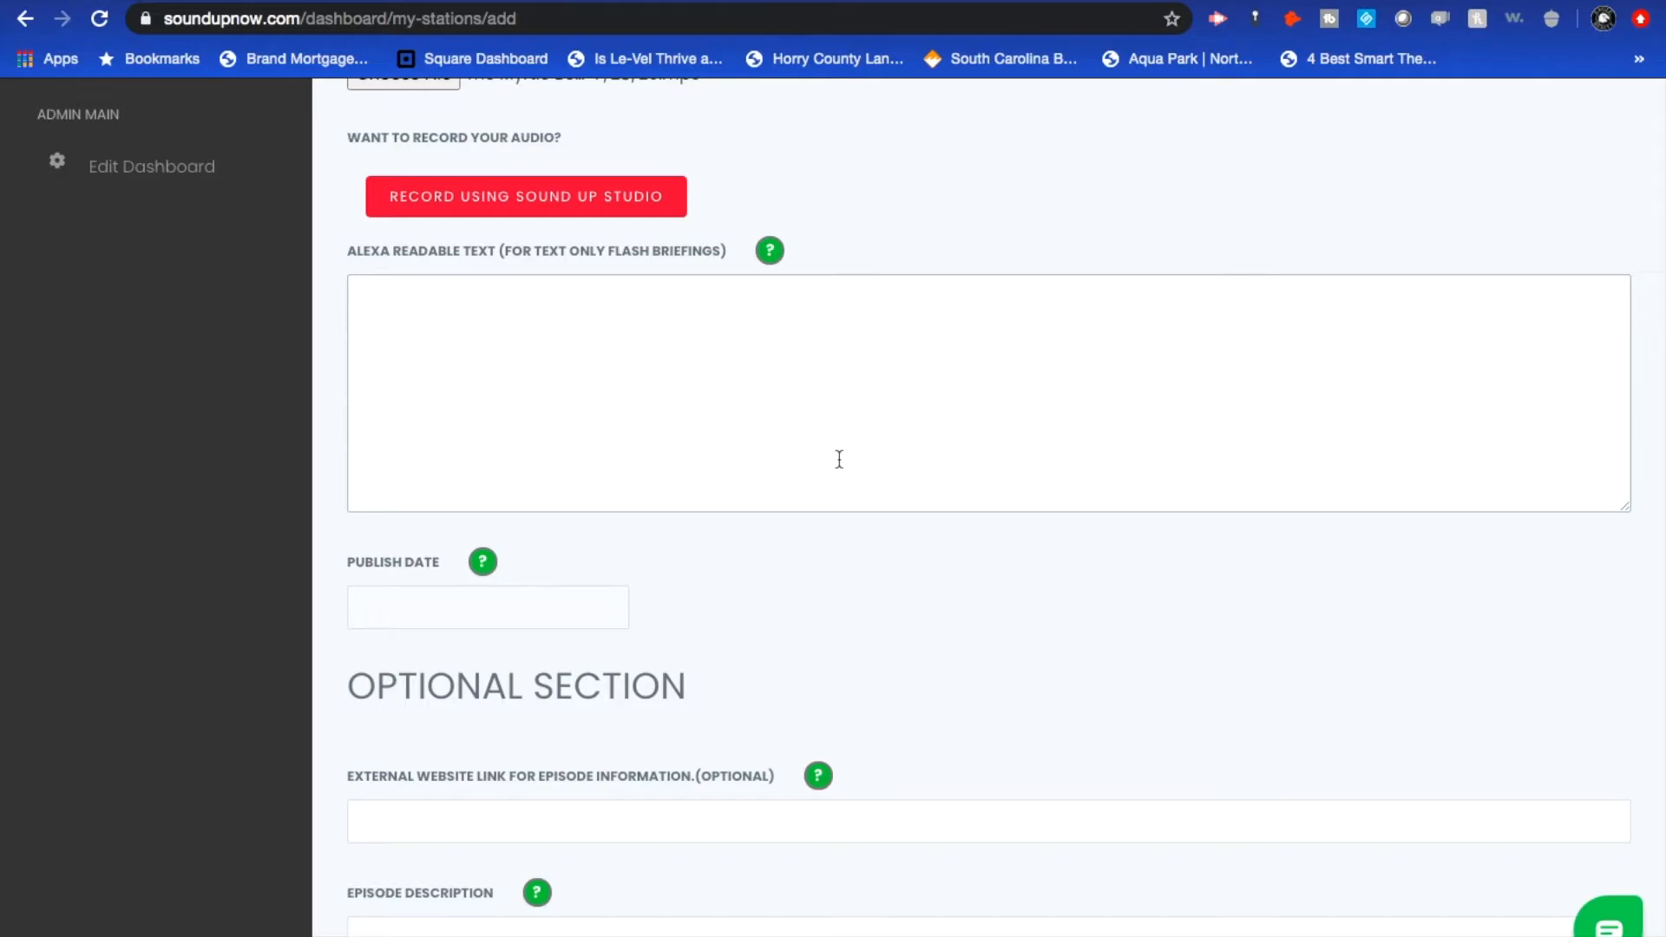
scroll(839, 459, down, 5)
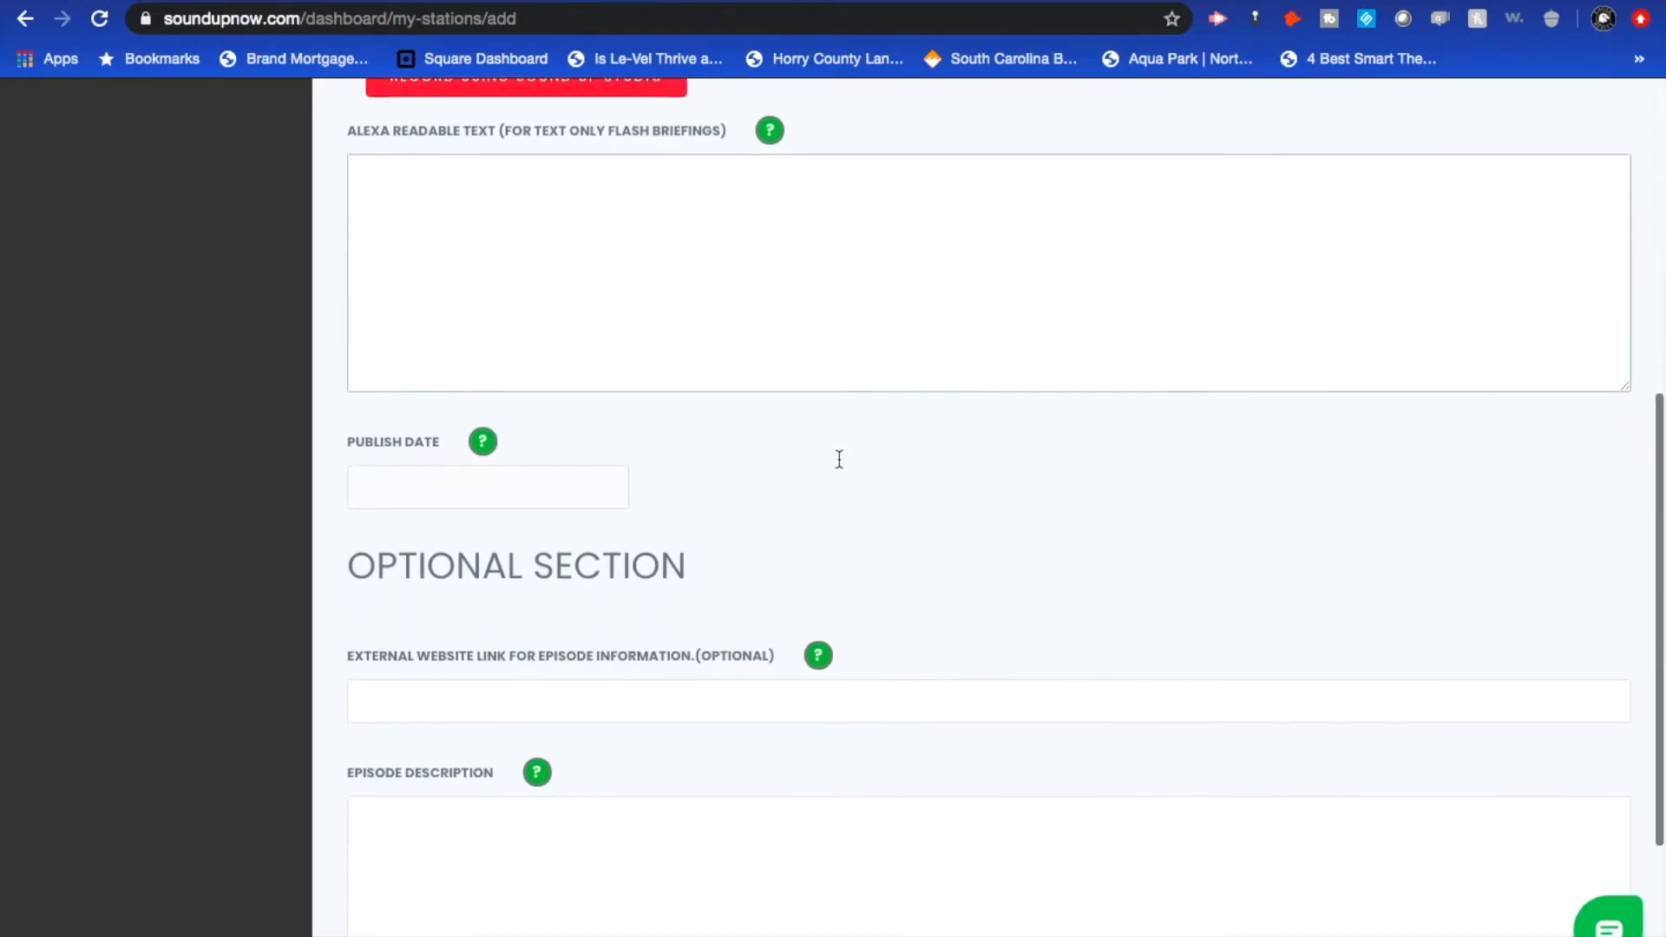
scroll(838, 464, up, 3)
scroll(838, 466, down, 3)
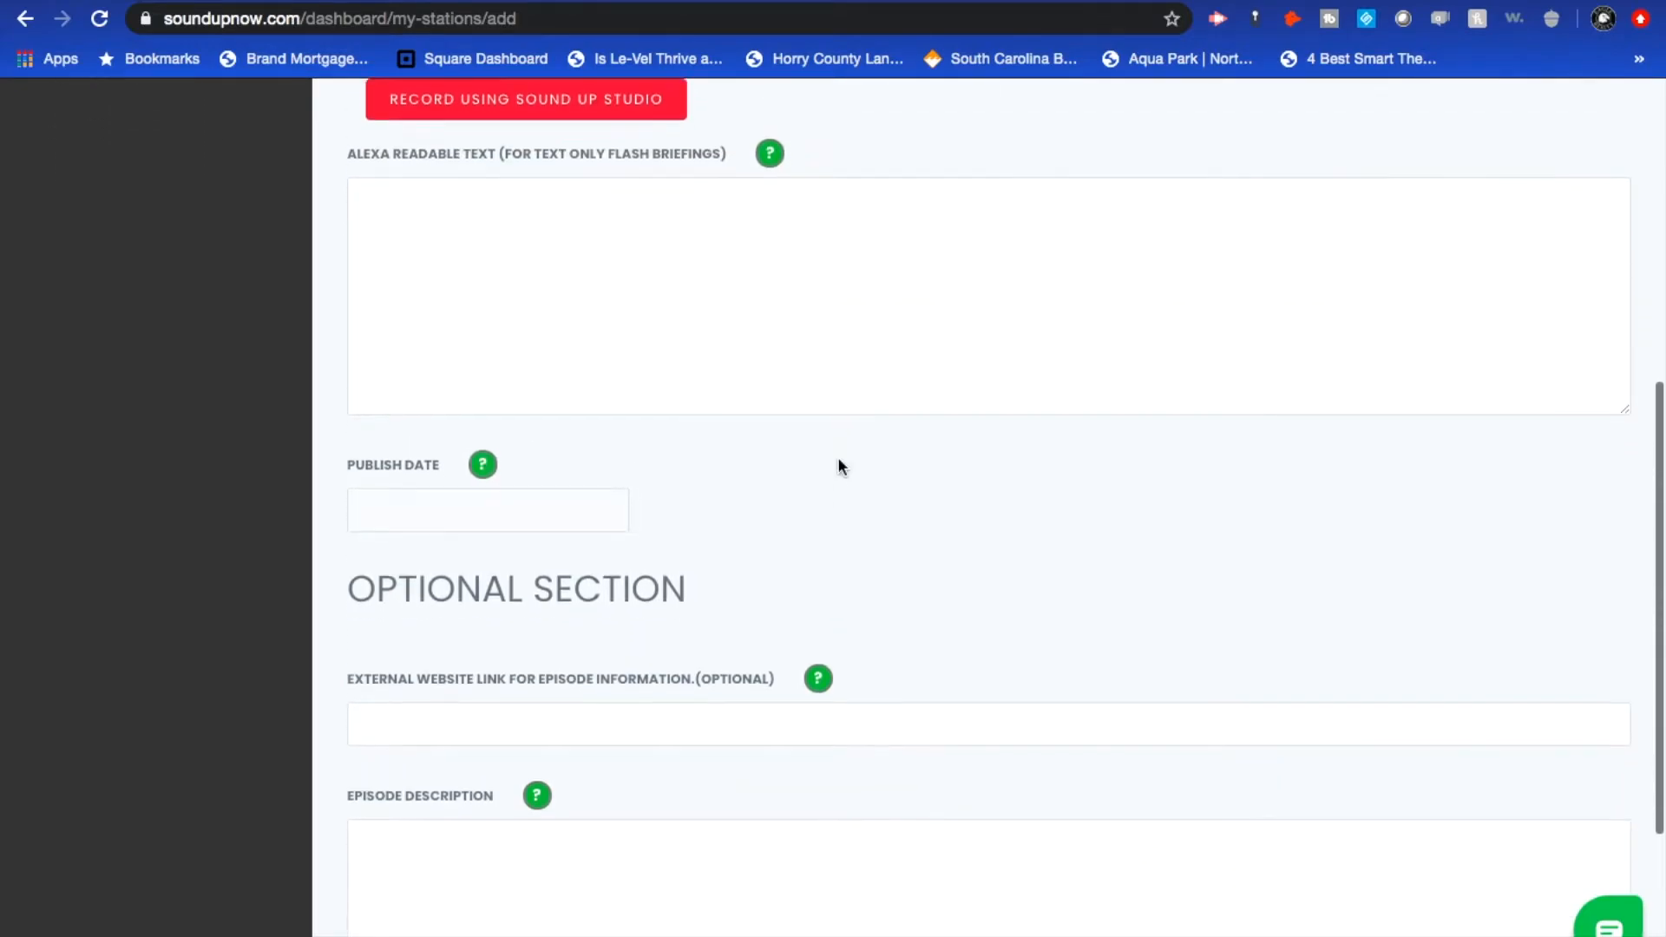
click(486, 386)
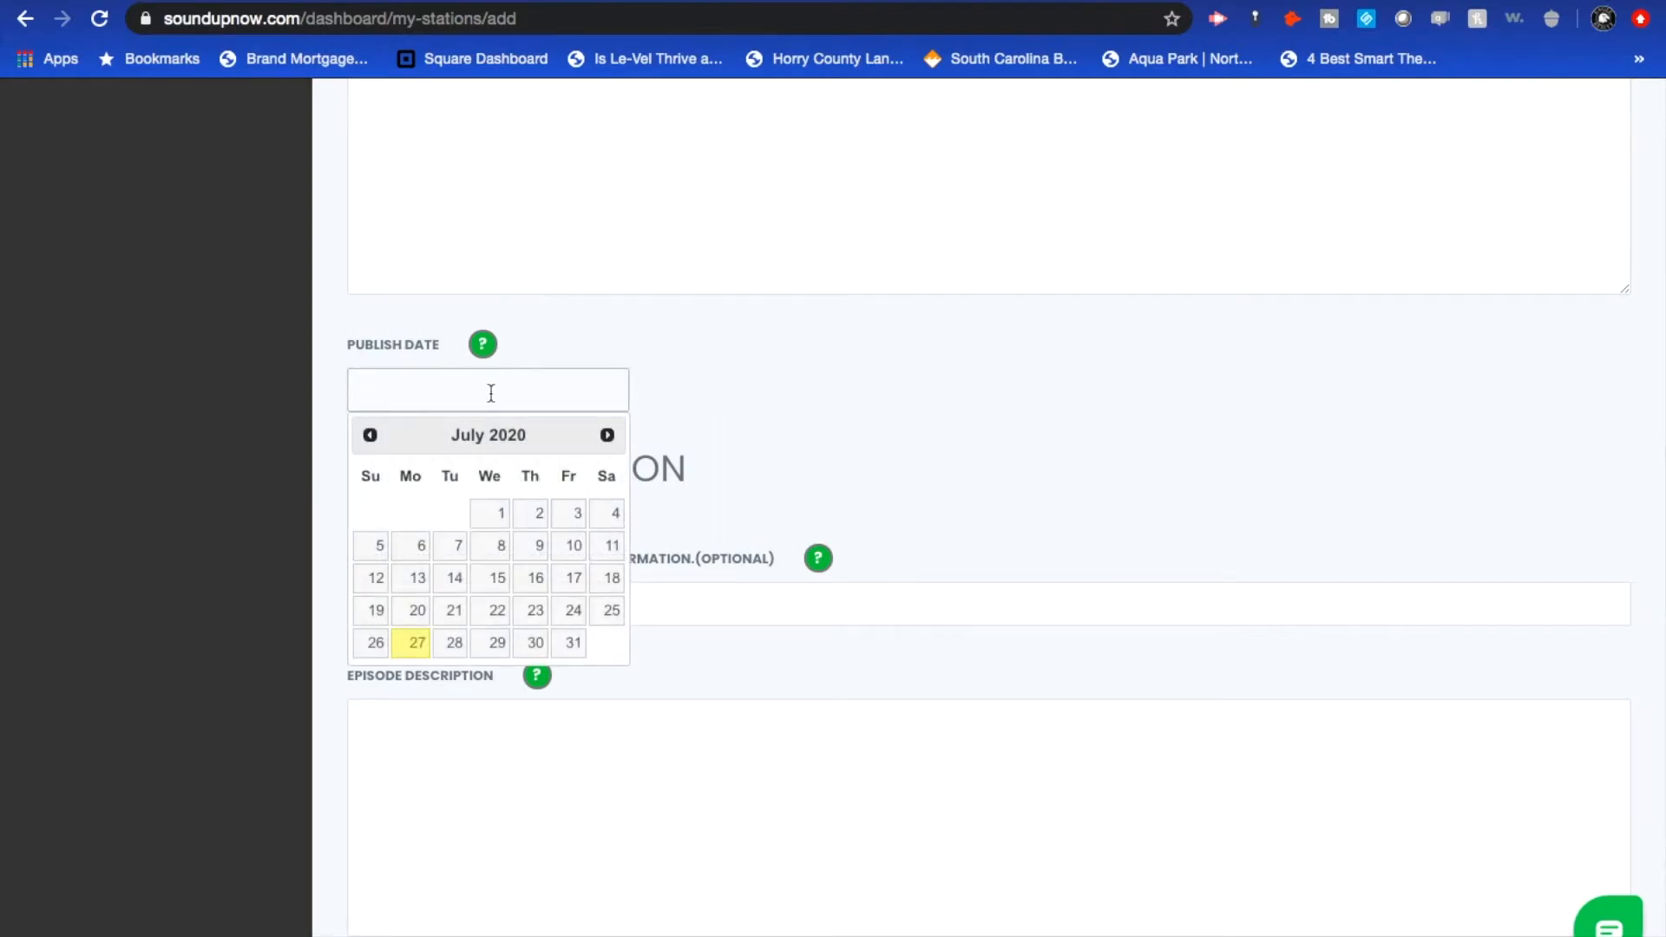
click(455, 642)
scroll(772, 478, down, 2)
click(569, 312)
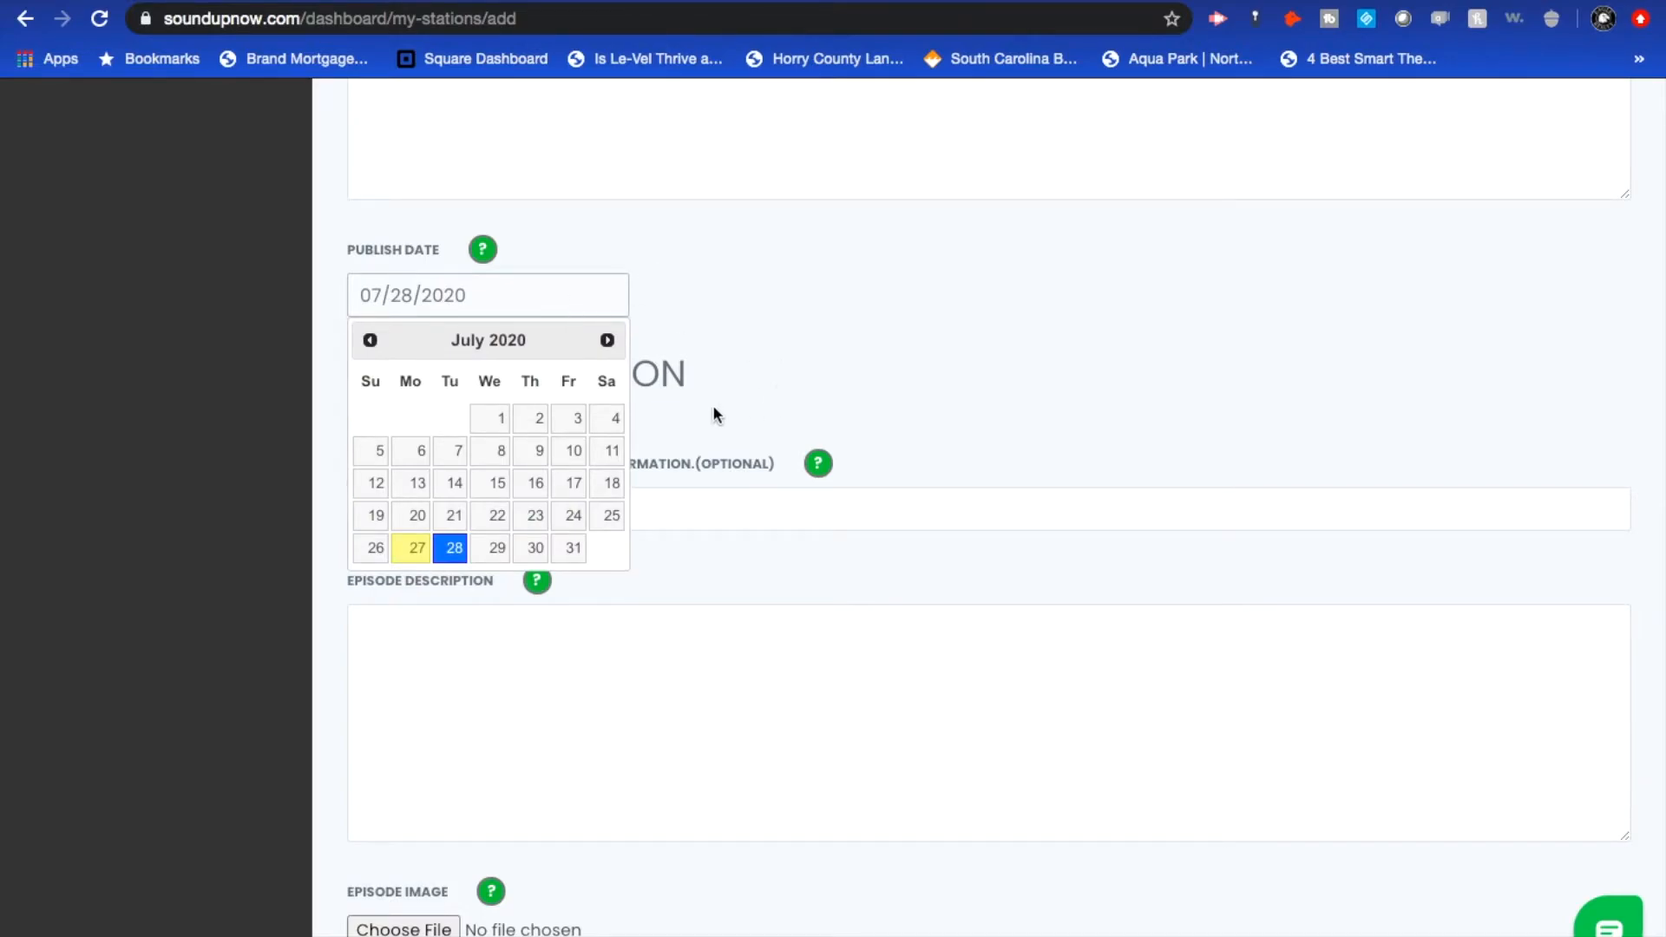
click(899, 286)
scroll(913, 279, down, 2)
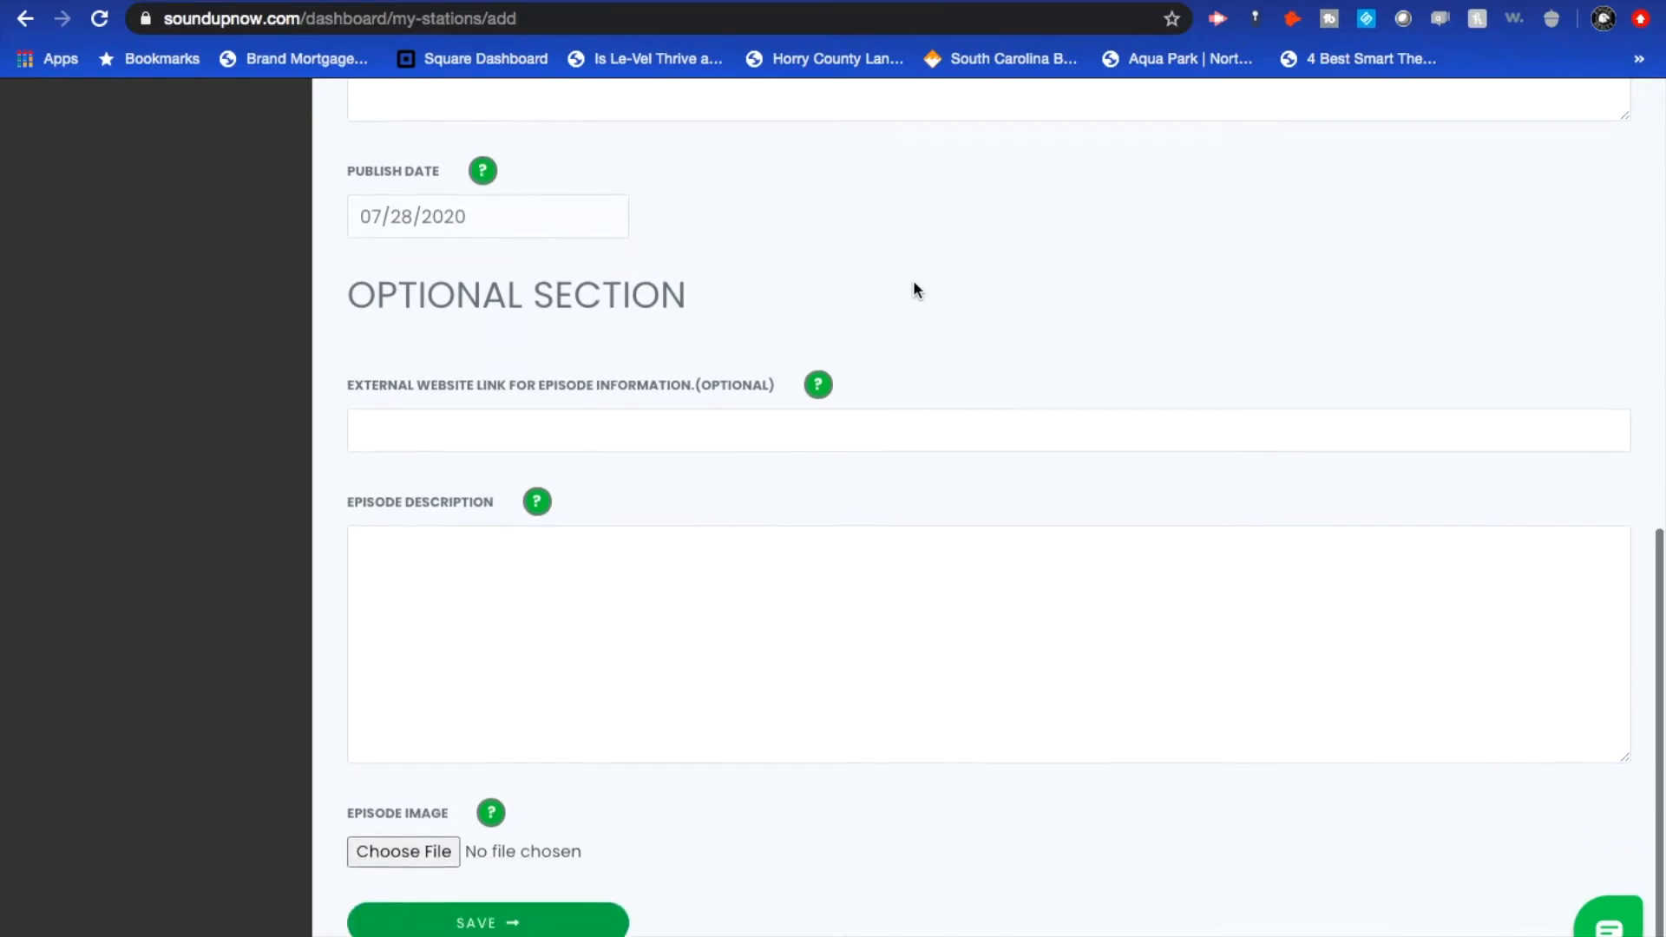
click(631, 417)
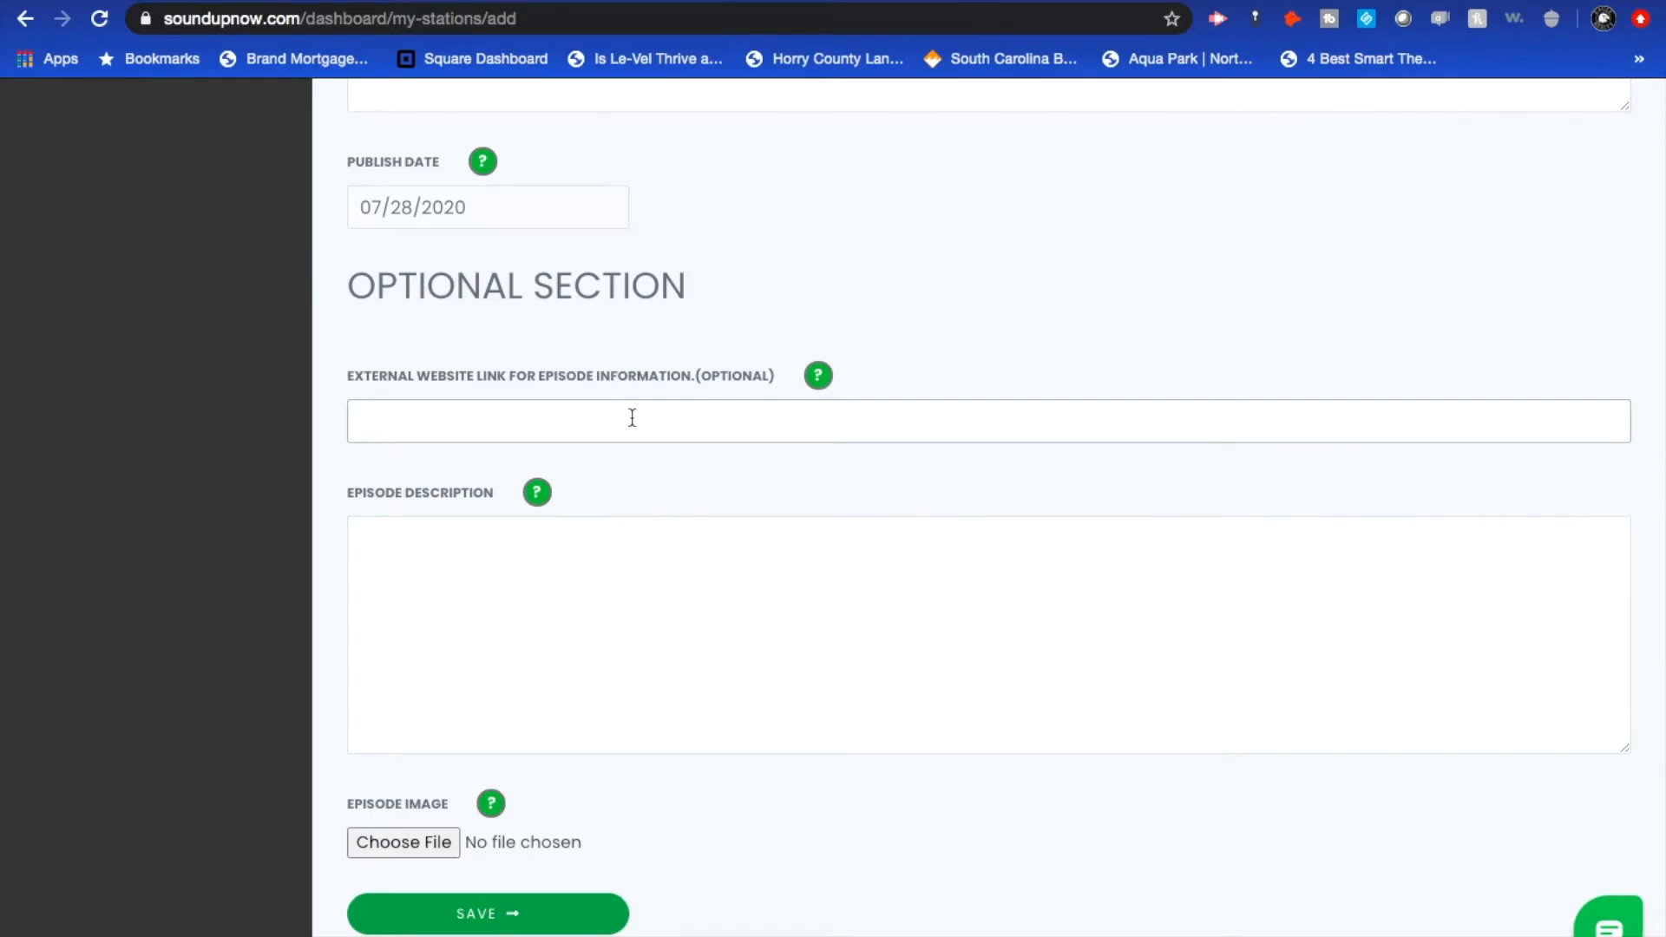
text(www.eaglerealtysc.com)
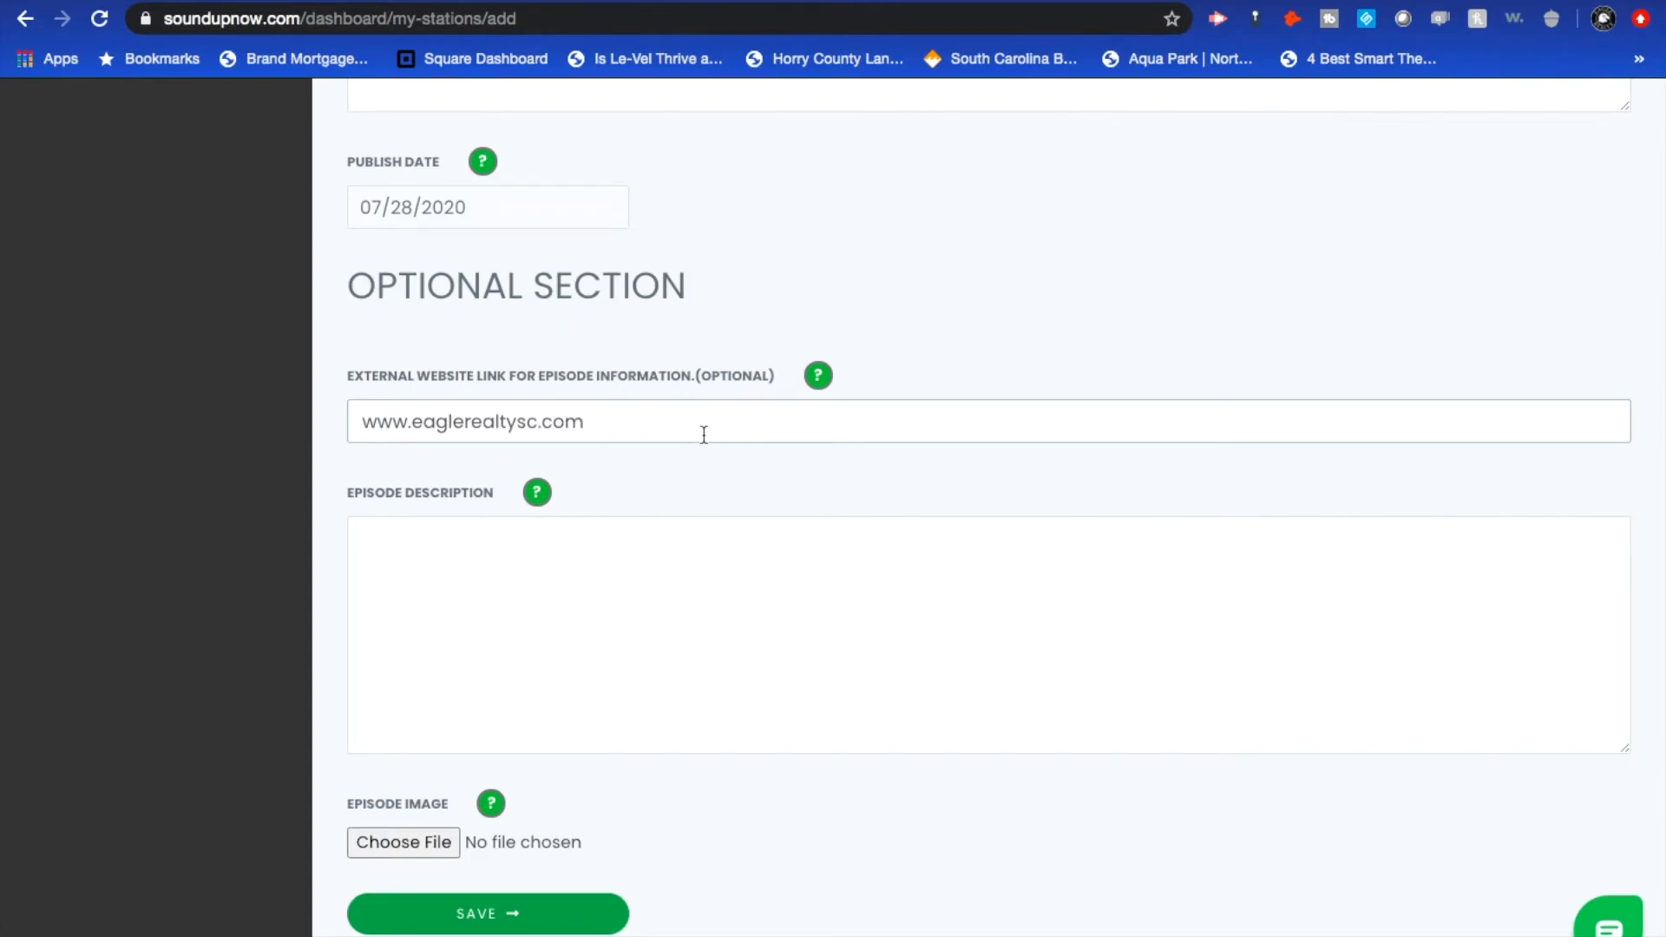
click(617, 561)
click(611, 434)
scroll(784, 494, up, 10)
scroll(878, 518, down, 10)
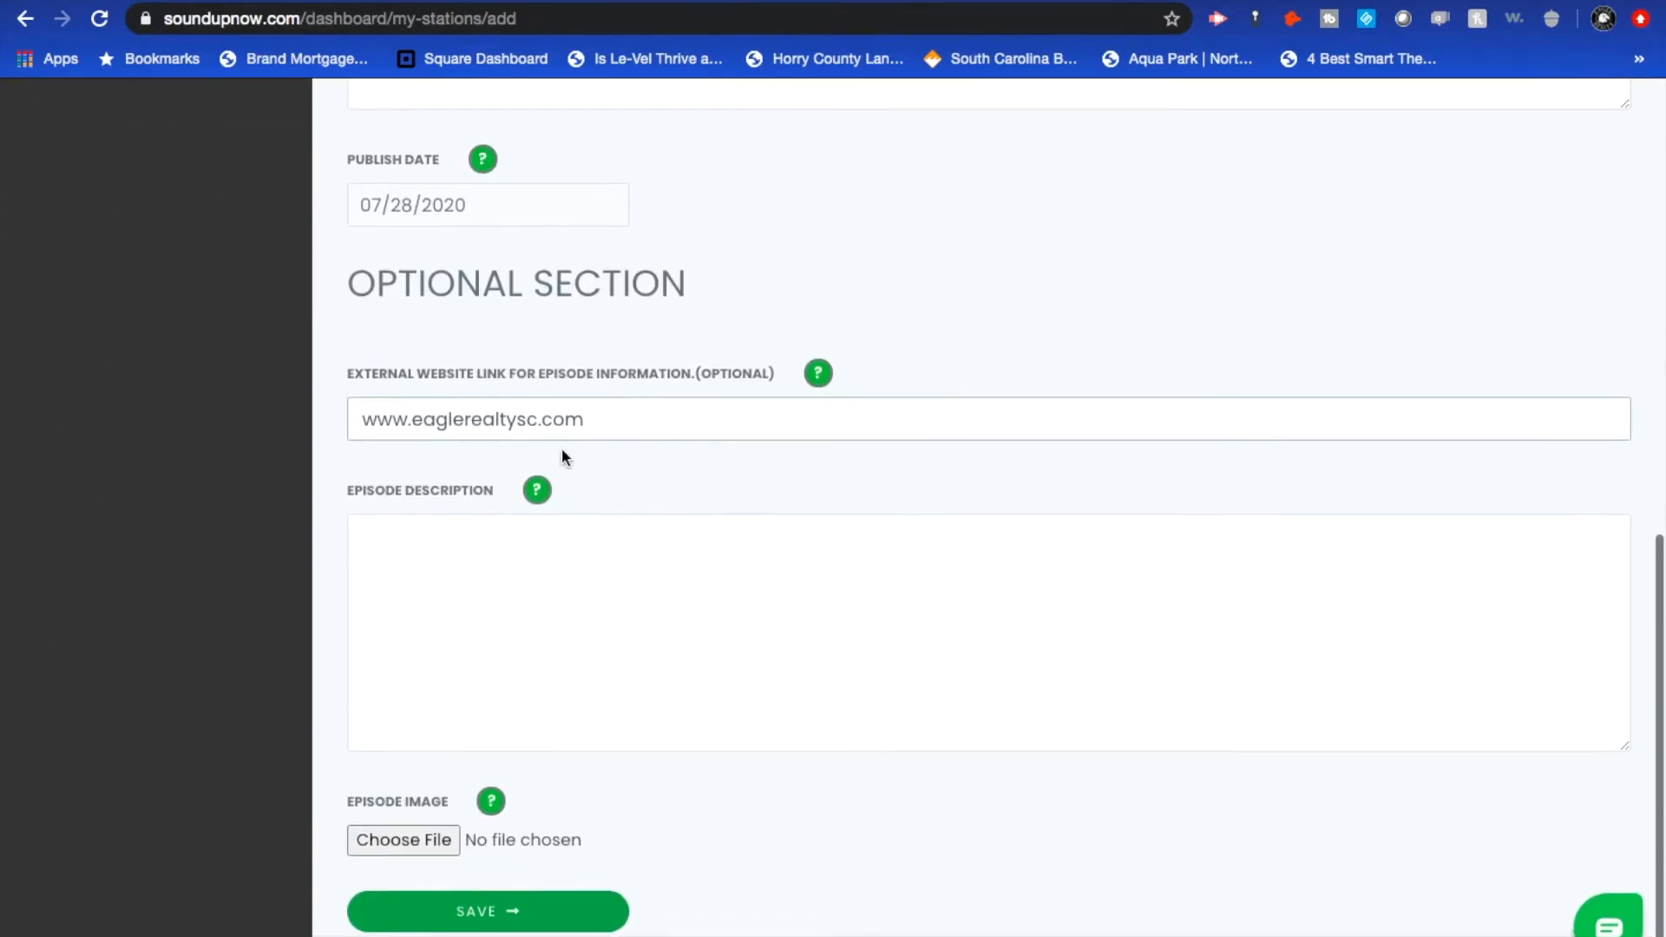
- Fill in the episode description with "The Myrtle Beach Real Estate Minute - EP 142 7/28/20"
click(613, 656)
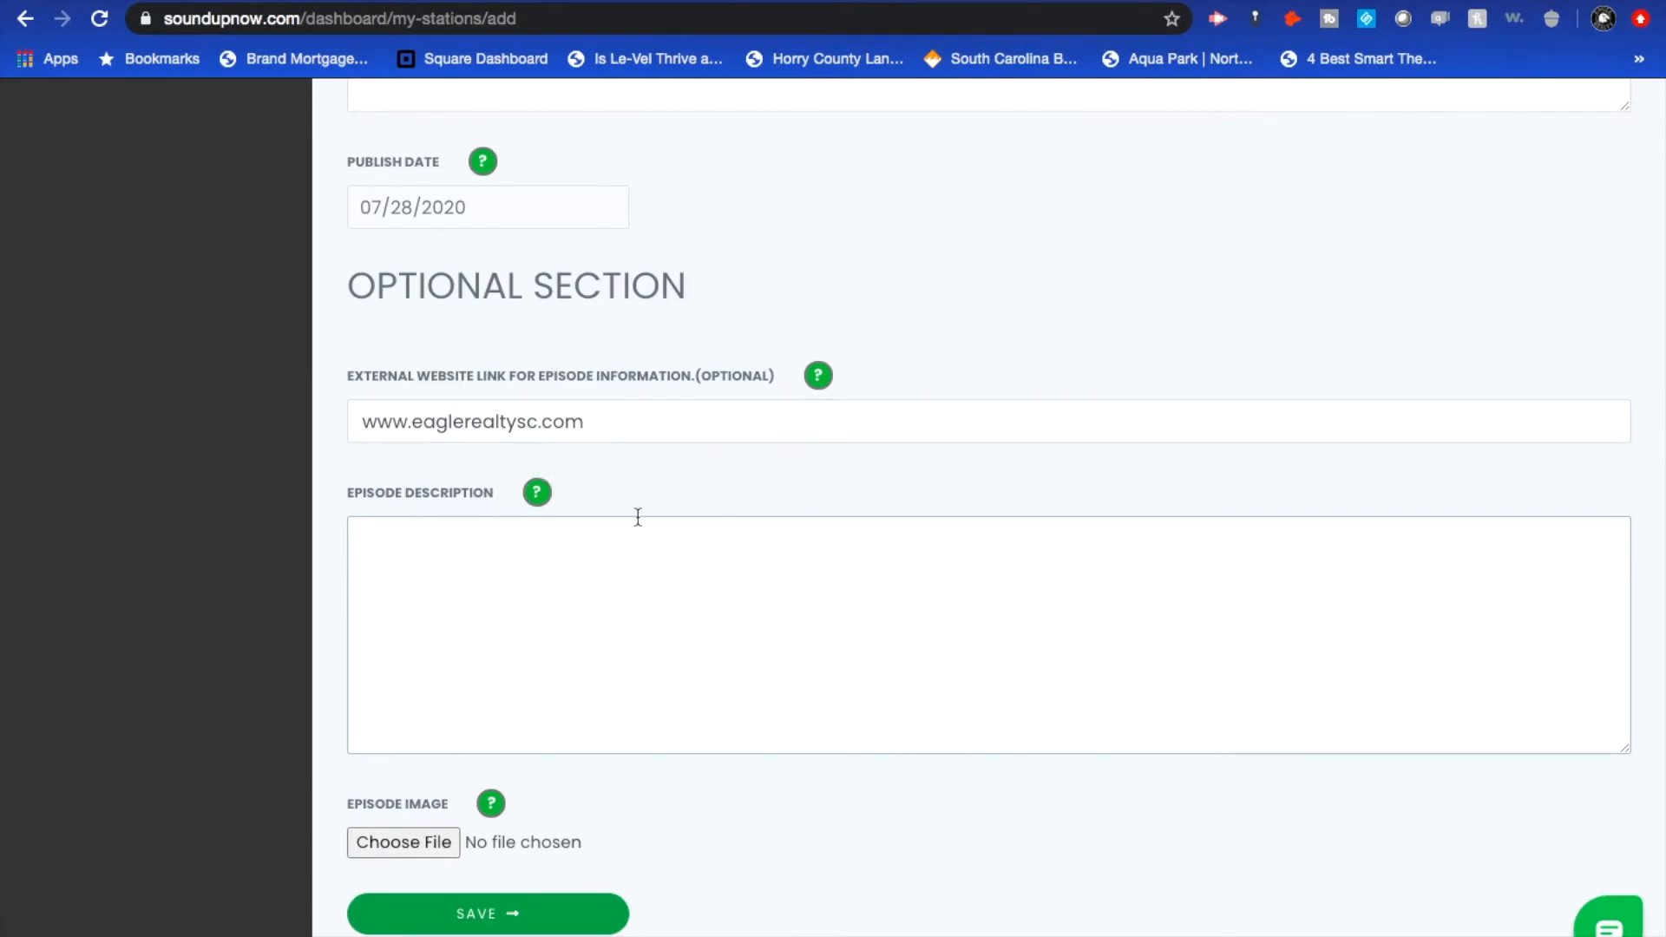
click(602, 597)
text(The Myrtle Beach Real Estate Minute - EP 142  7/28/20)
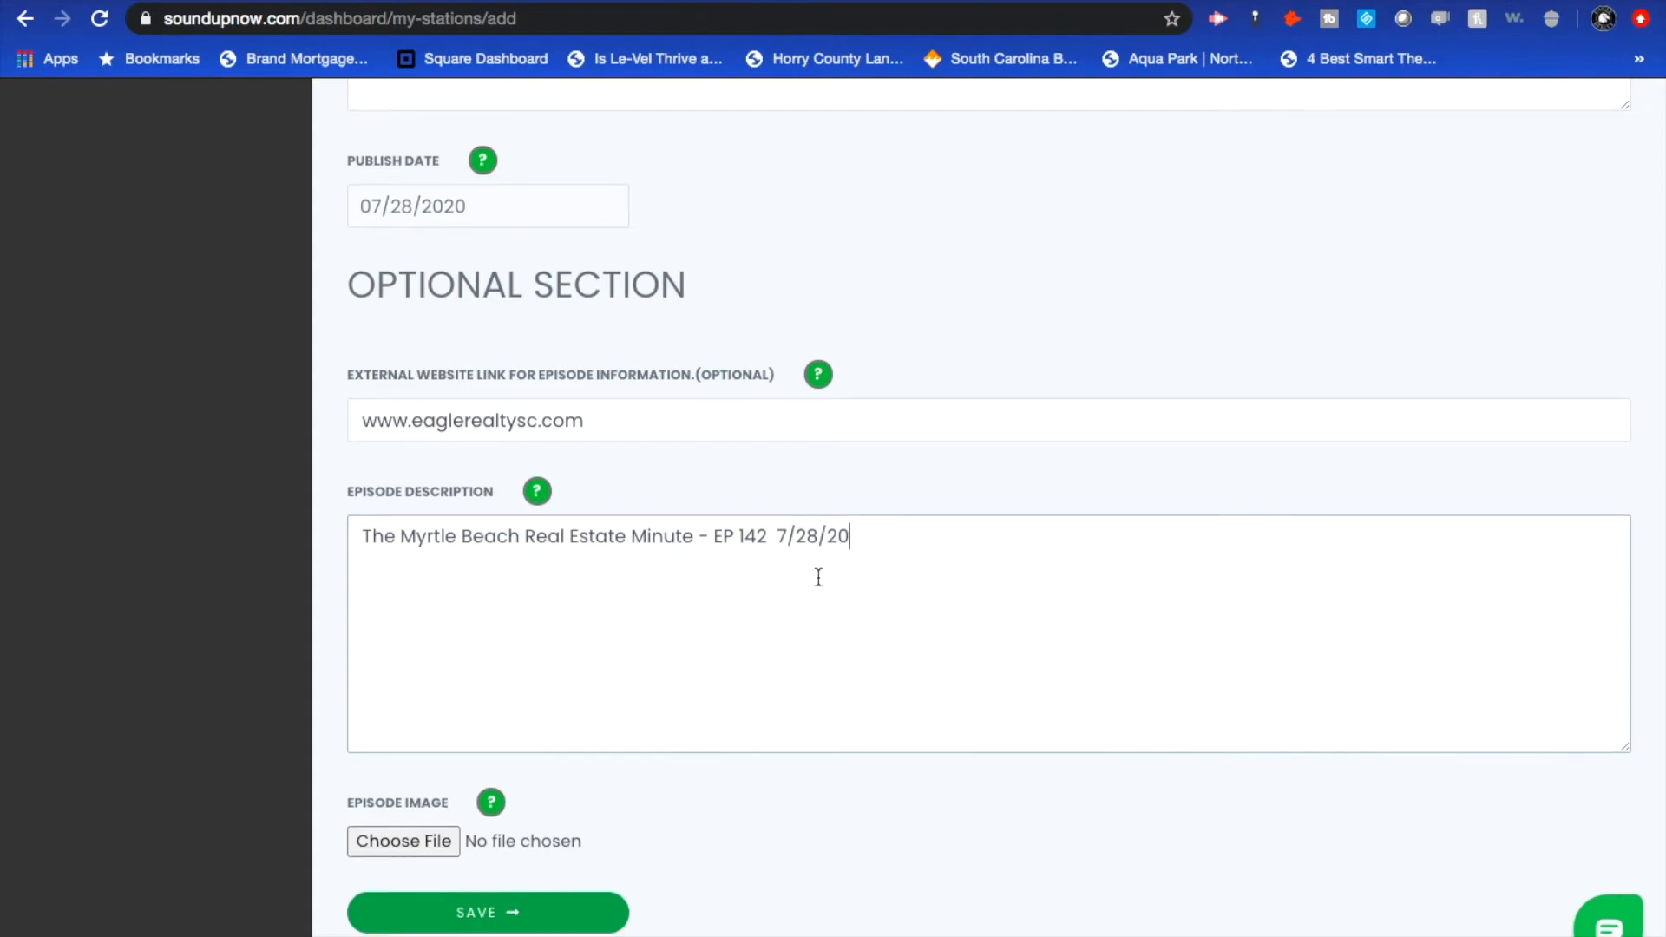
mouse_move(541, 498)
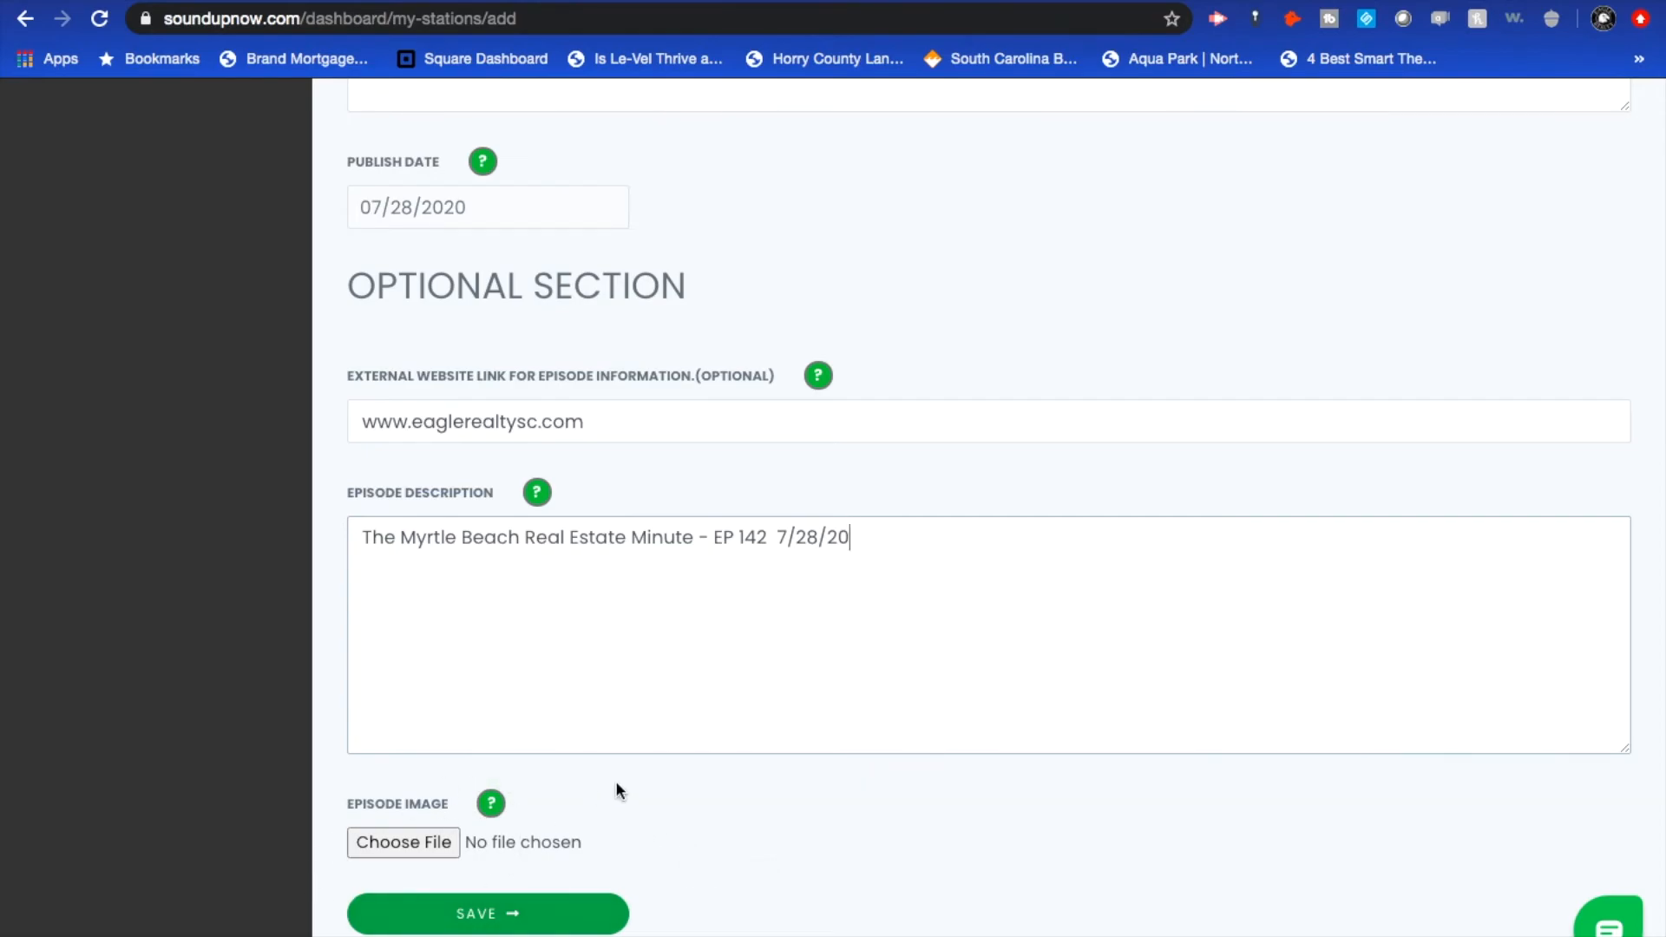
- Review the completed episode form and save the episode without adding an image
scroll(1017, 479, up, 5)
scroll(1015, 475, up, 5)
scroll(1015, 475, down, 10)
click(507, 927)
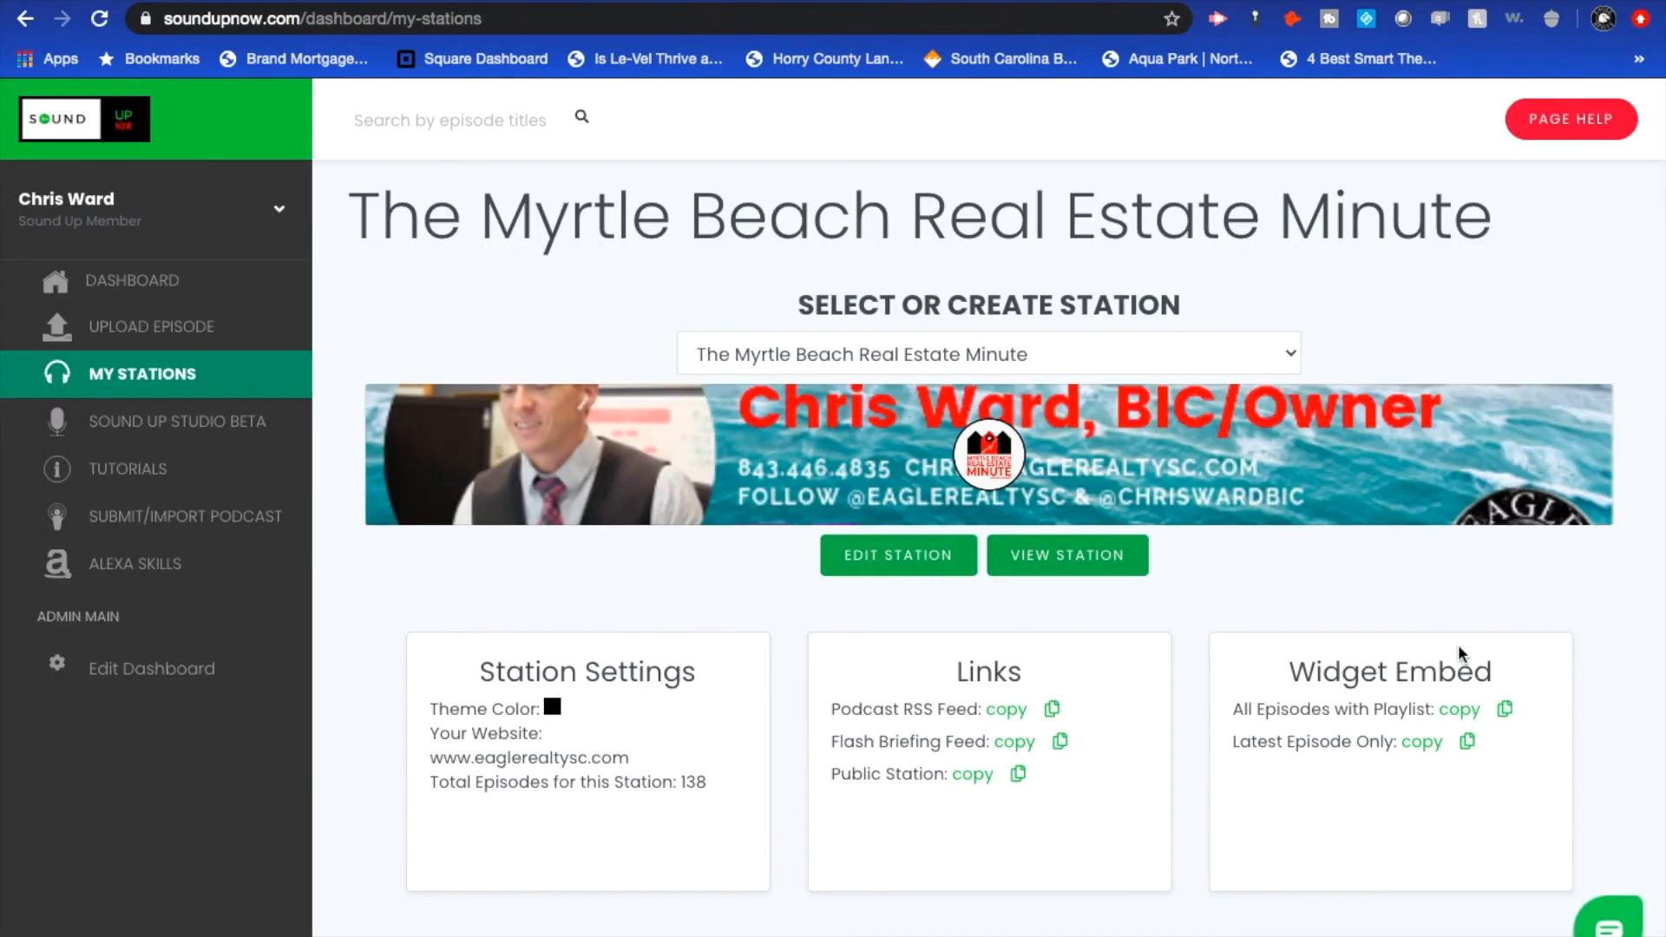
- Show the station's scheduled episodes and check the entry for the new episode
scroll(1577, 832, down, 7)
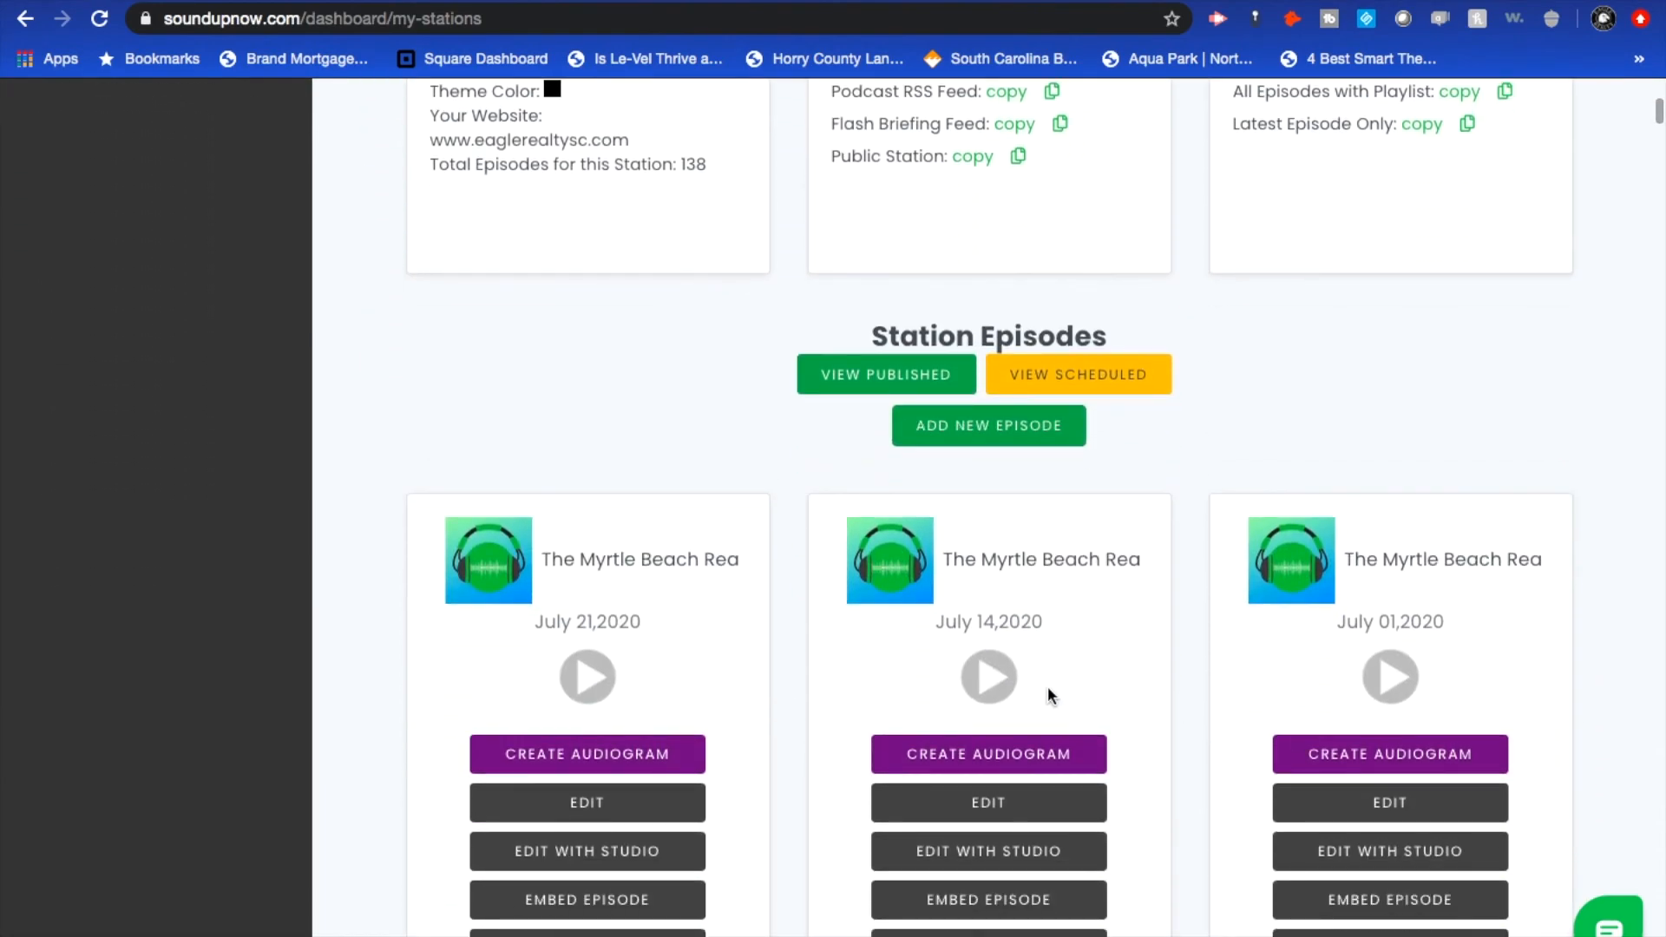
click(1077, 380)
scroll(937, 876, down, 6)
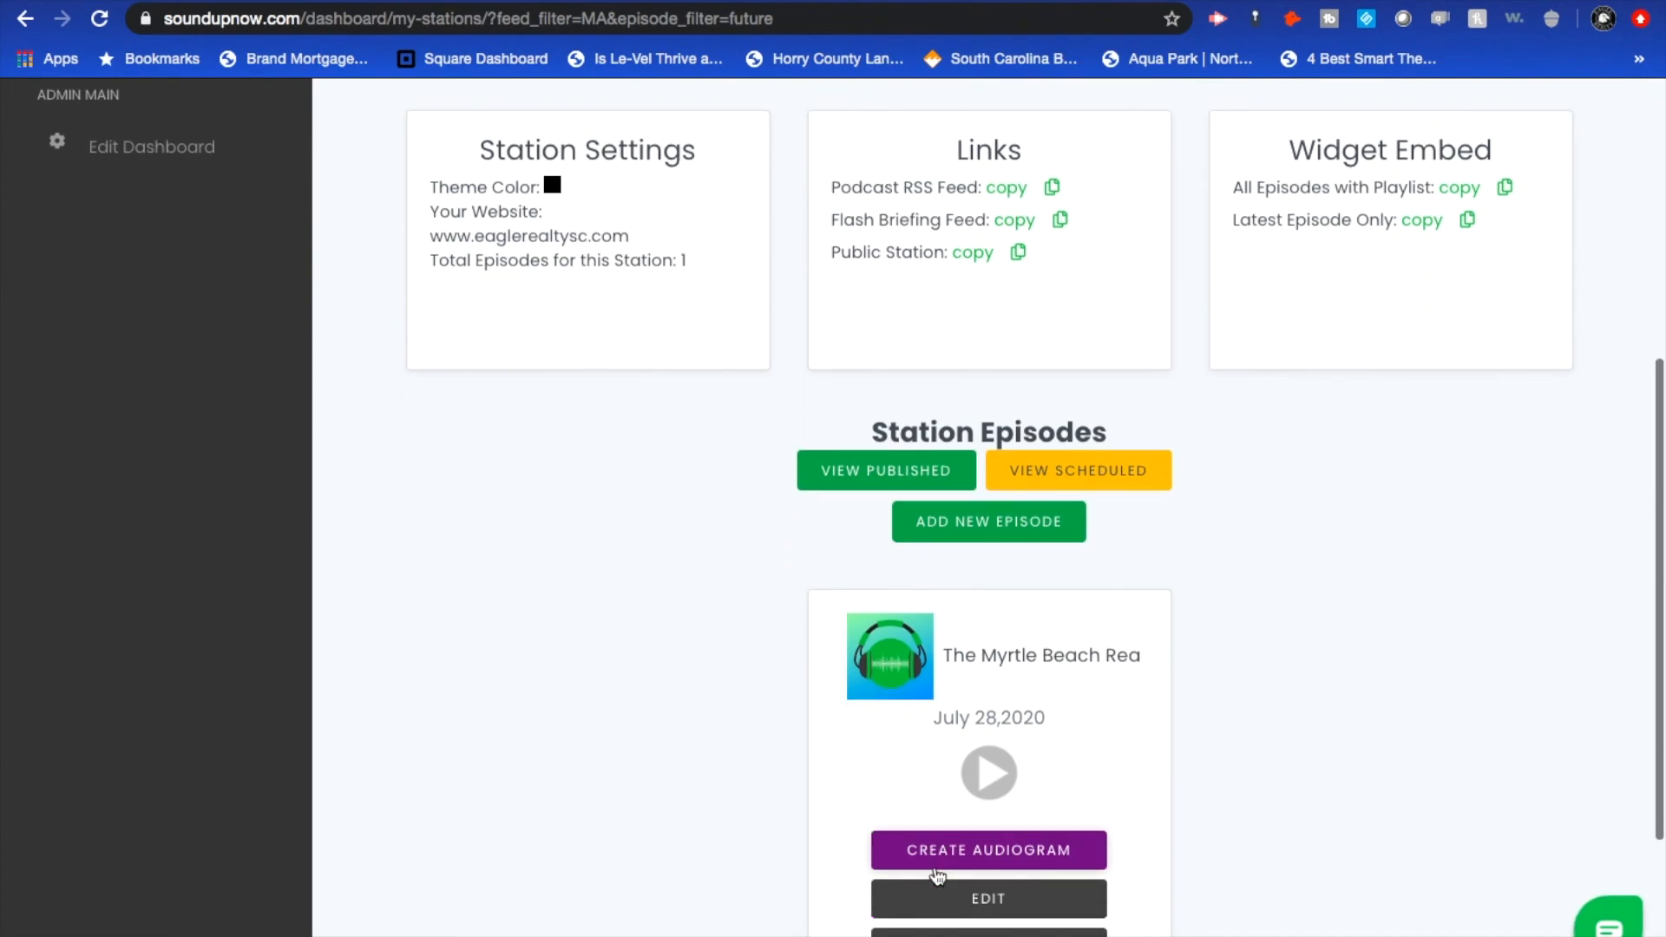
scroll(937, 874, down, 1)
scroll(1475, 746, down, 2)
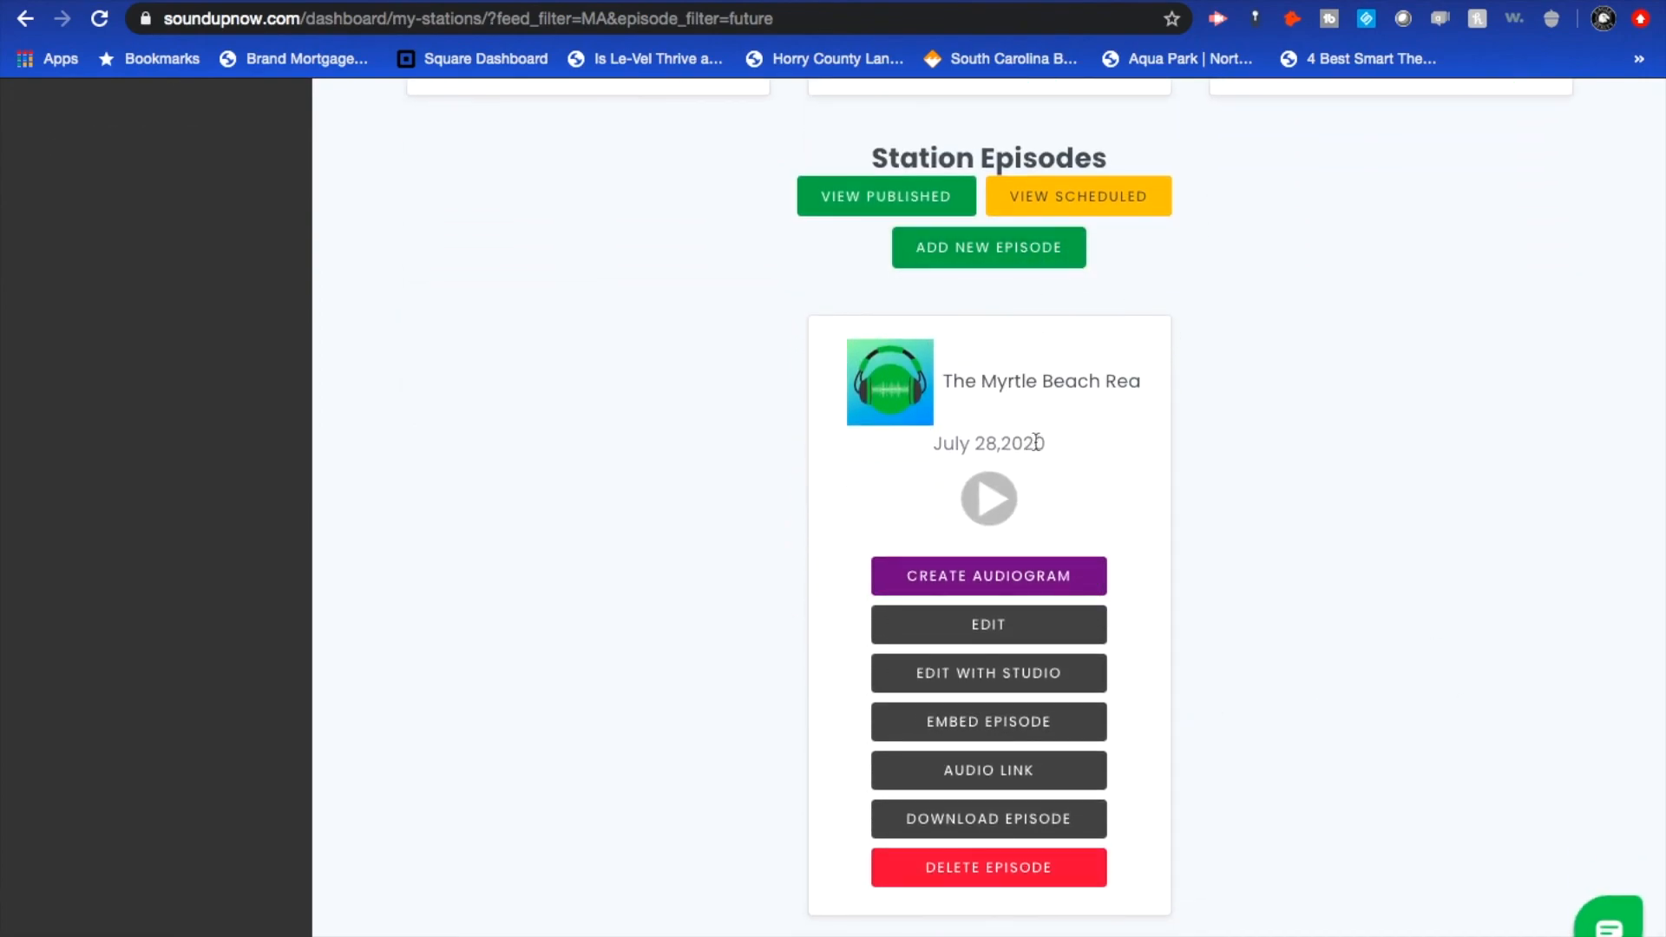
- Show the station's published episodes and look through the list
click(937, 195)
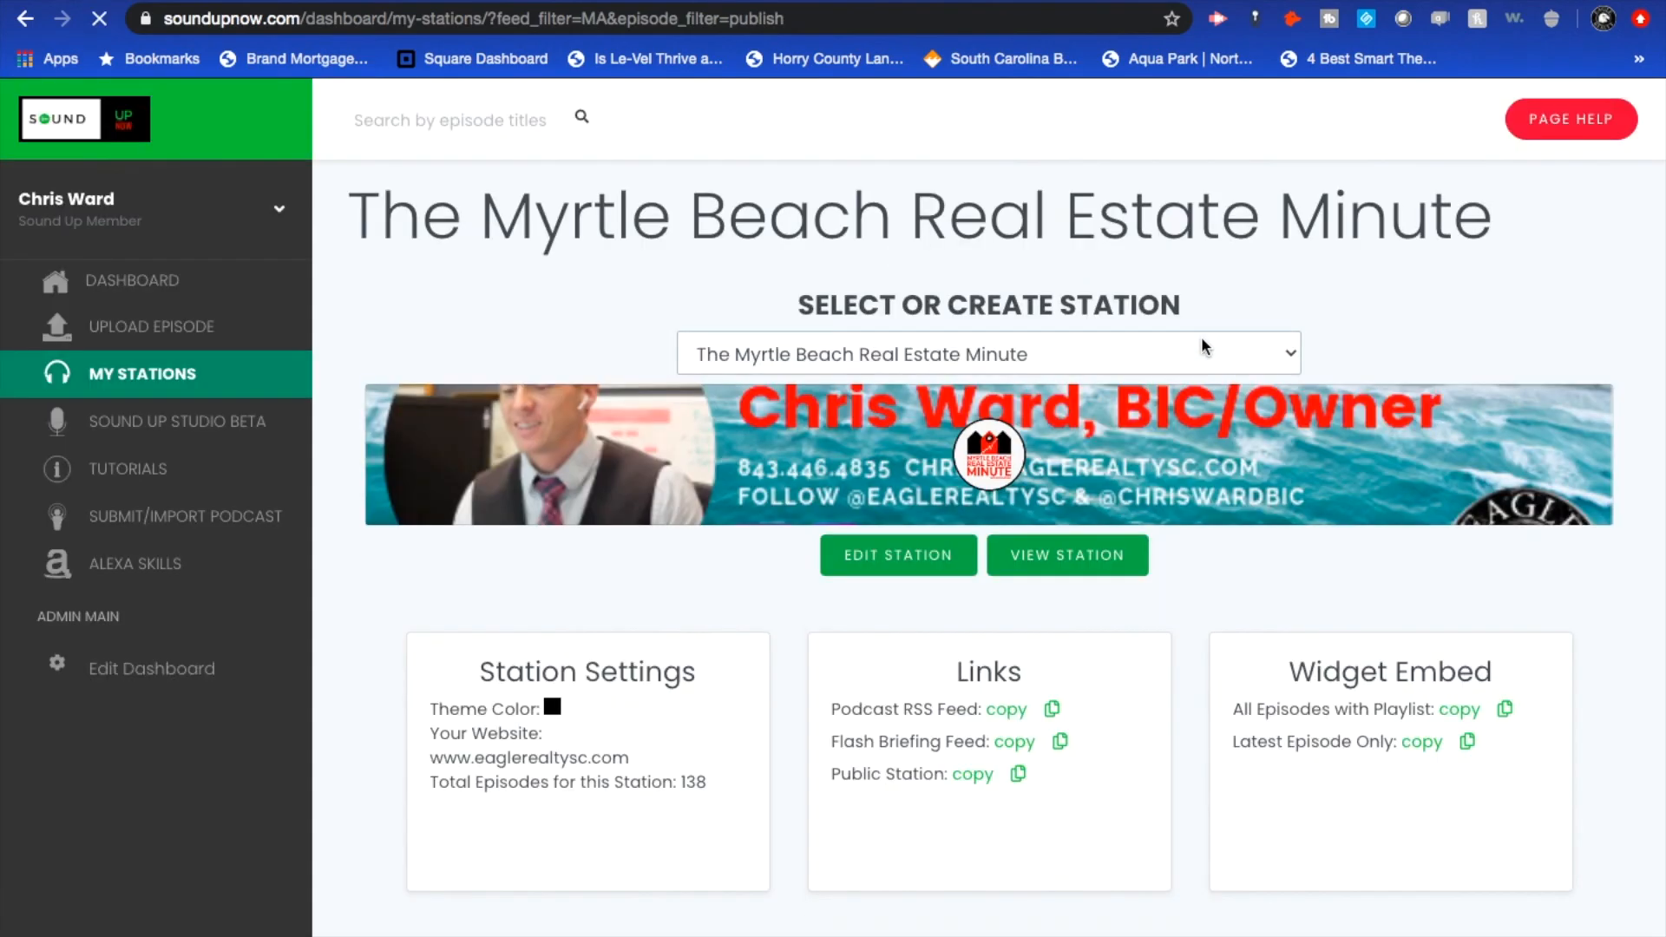
scroll(1179, 667, down, 6)
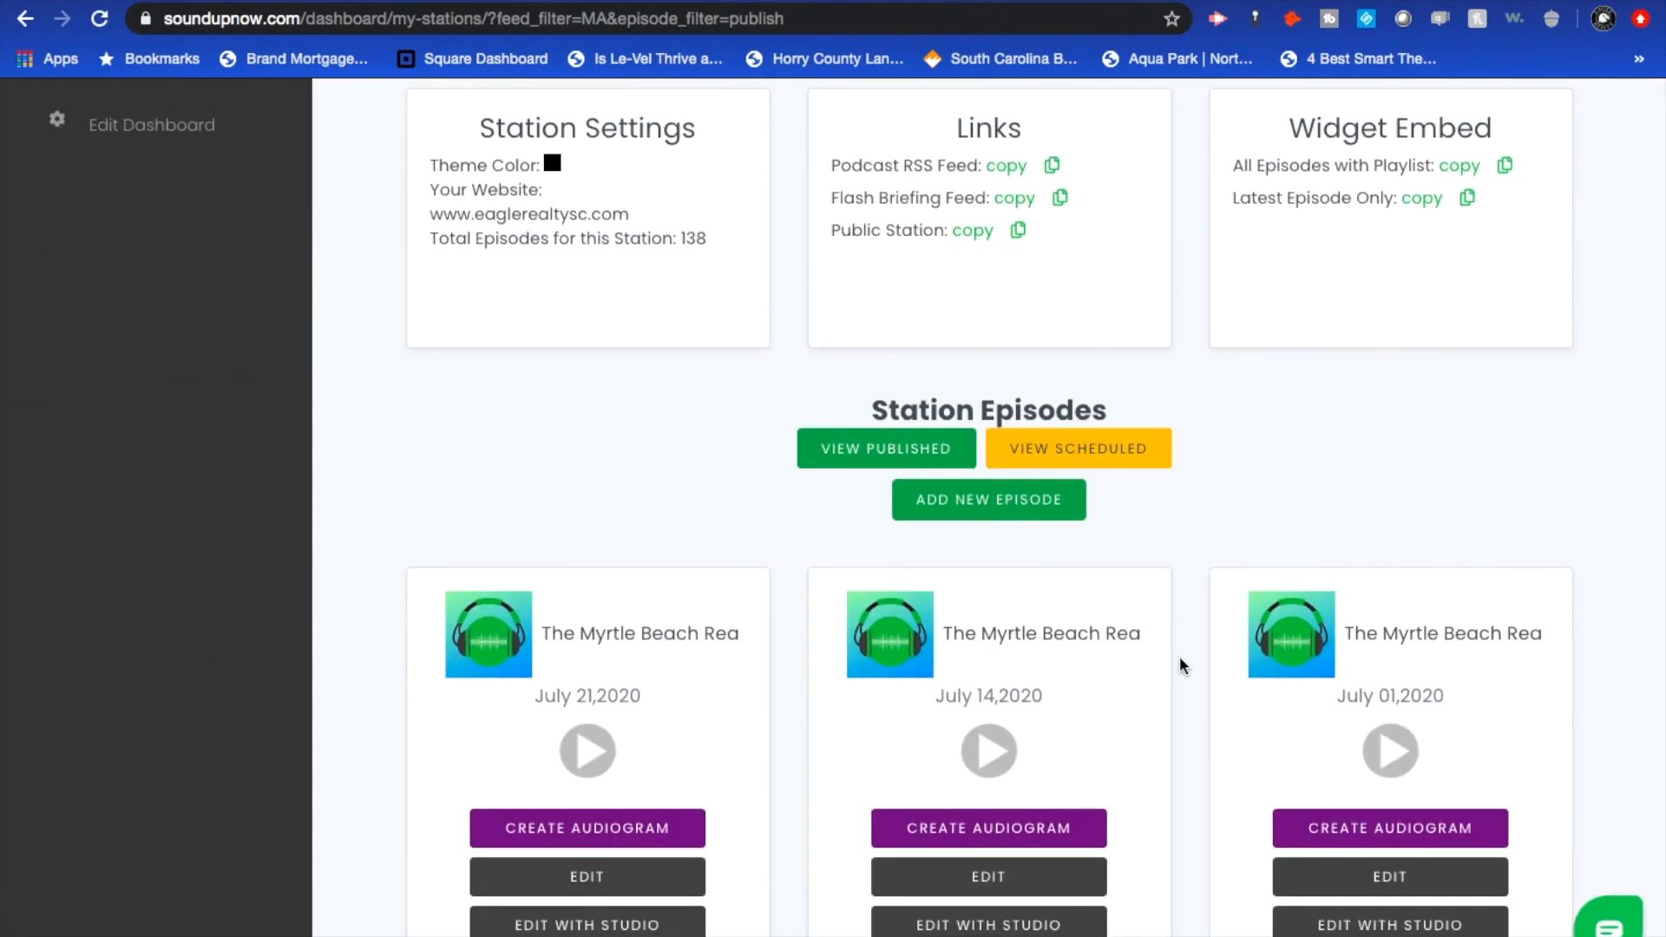
scroll(1179, 665, down, 2)
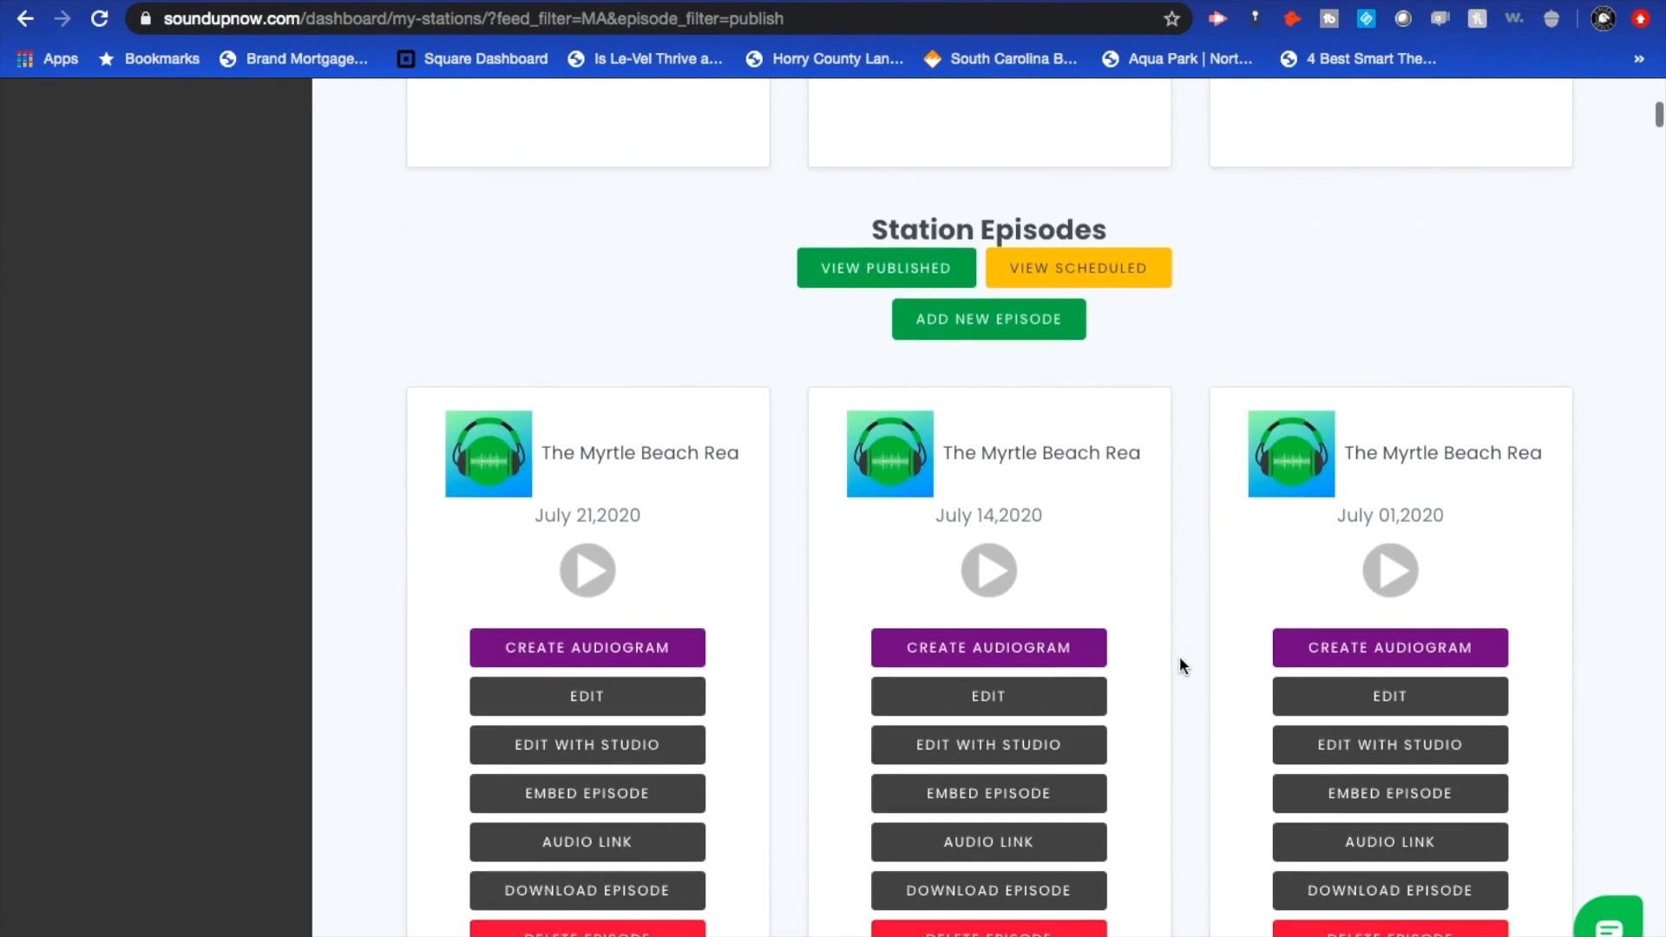
scroll(1179, 665, up, 8)
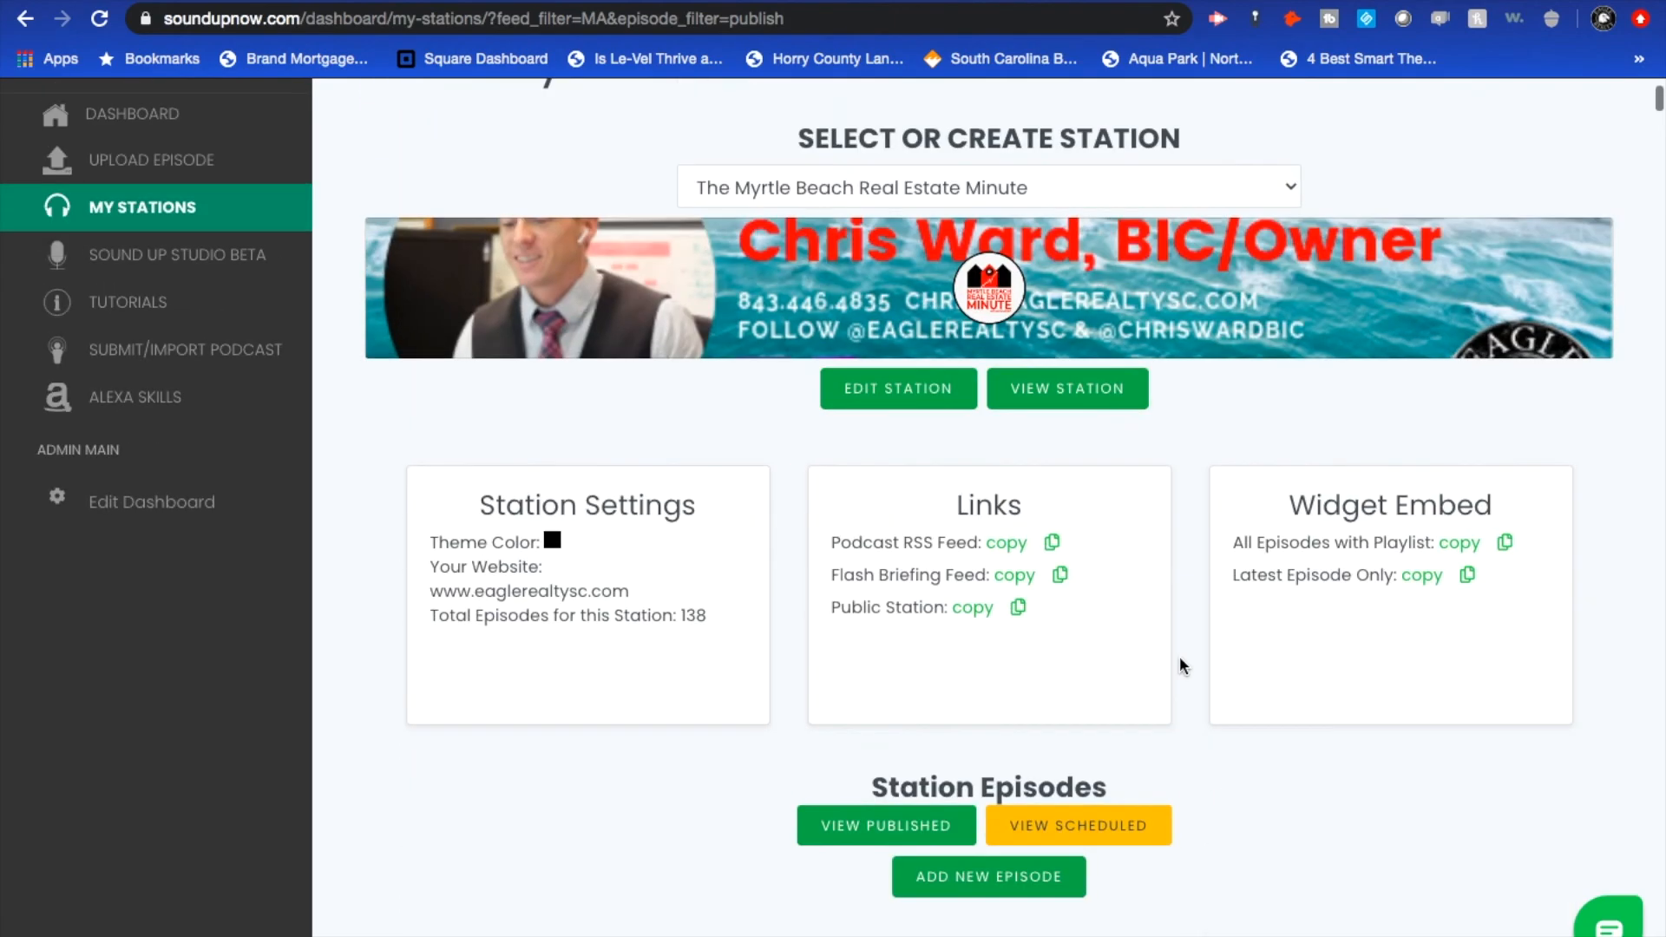